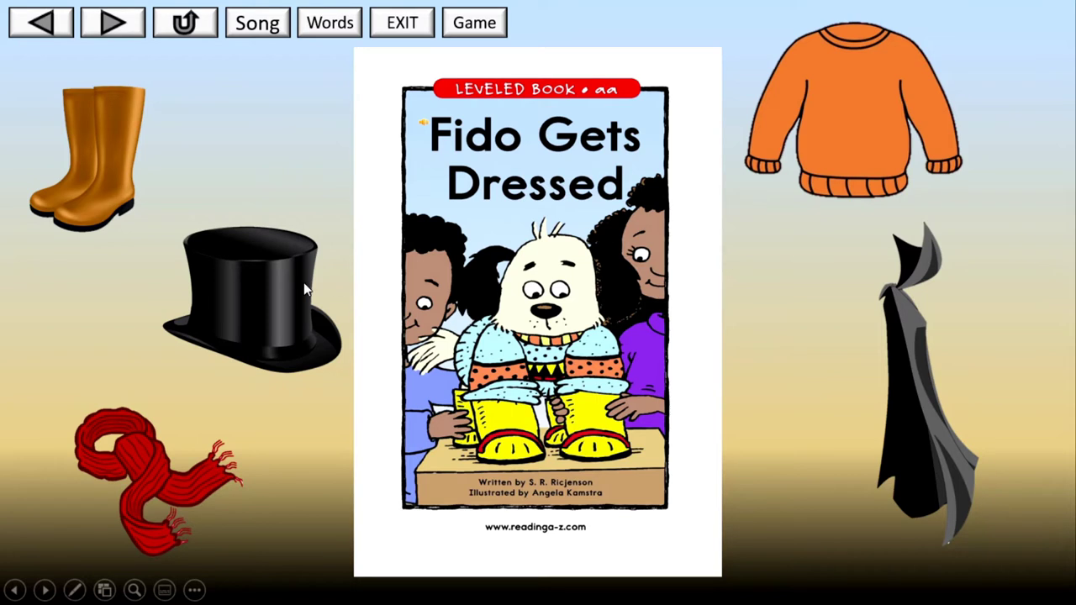
- Advance the slideshow past the clothing and megaphone-man slides to reach slide 11
click(591, 286)
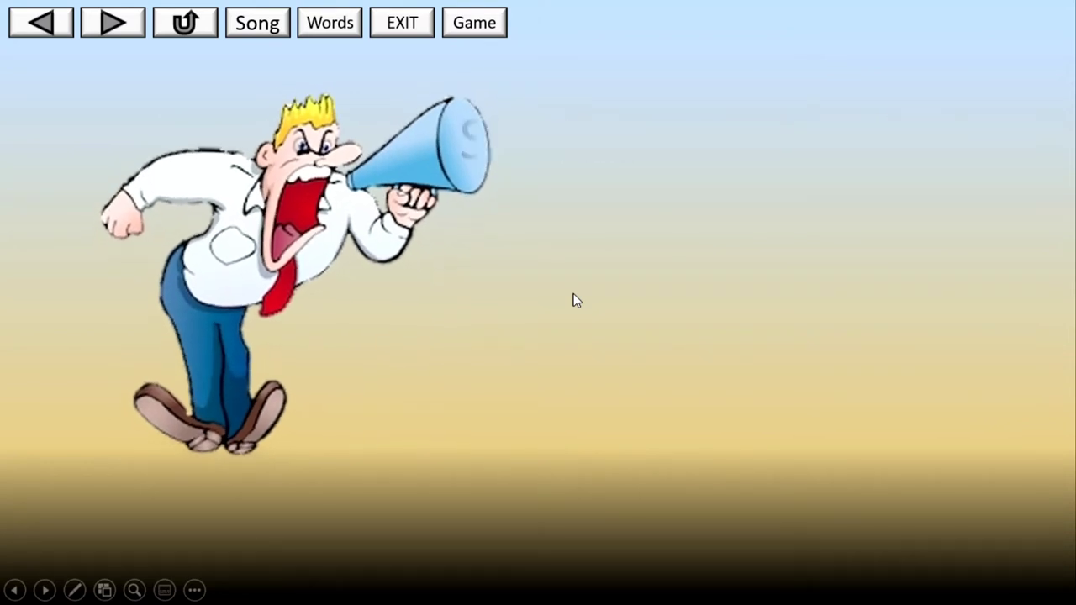
click(574, 294)
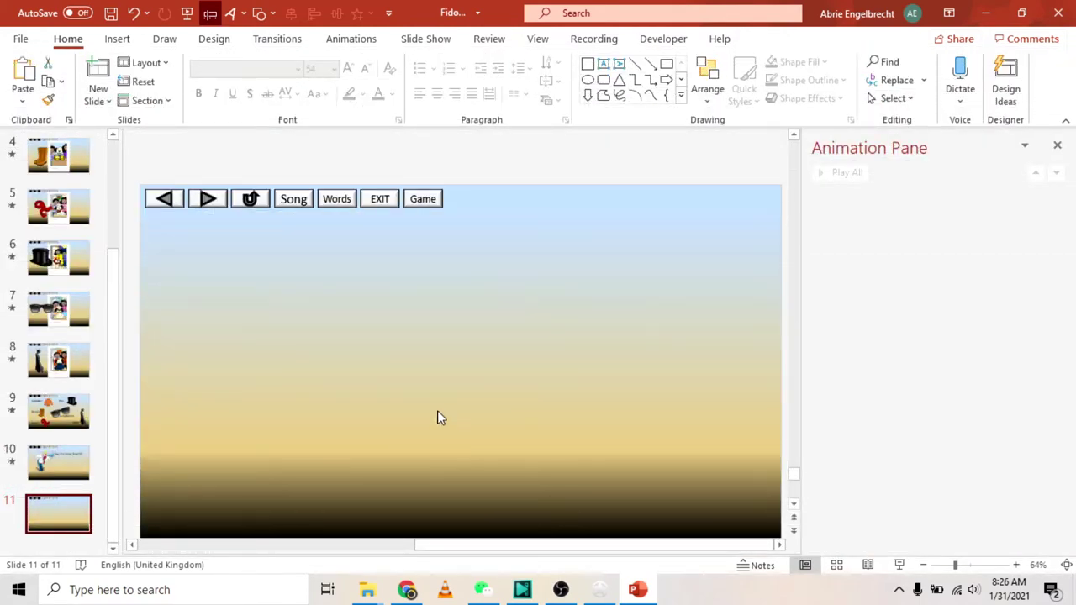
- Check slide 9's animations for reference, then return to slide 11
scroll(437, 411, down, 6)
scroll(441, 418, up, 3)
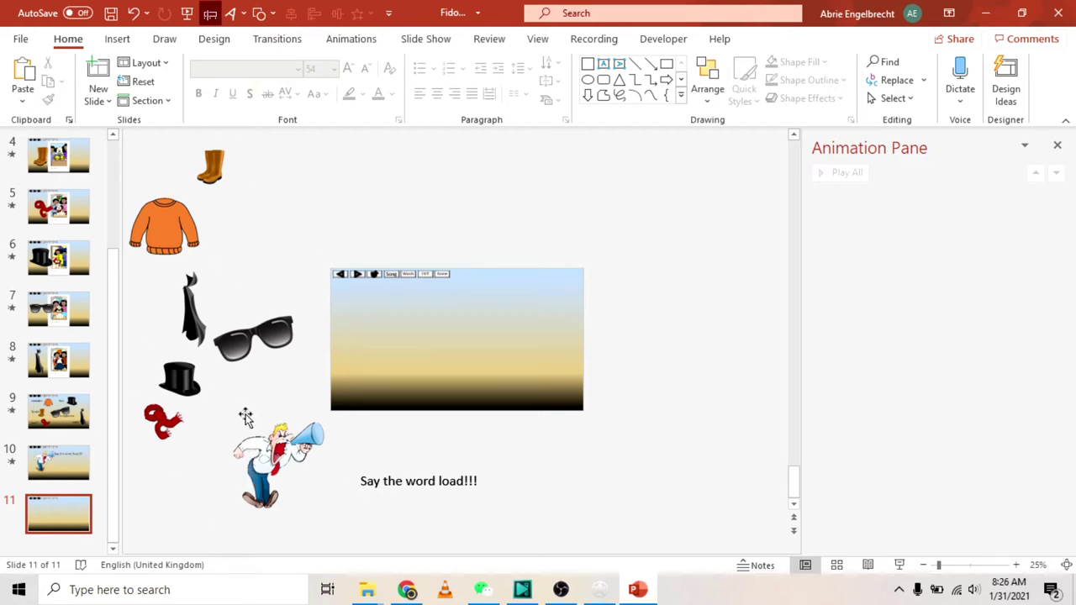
click(80, 409)
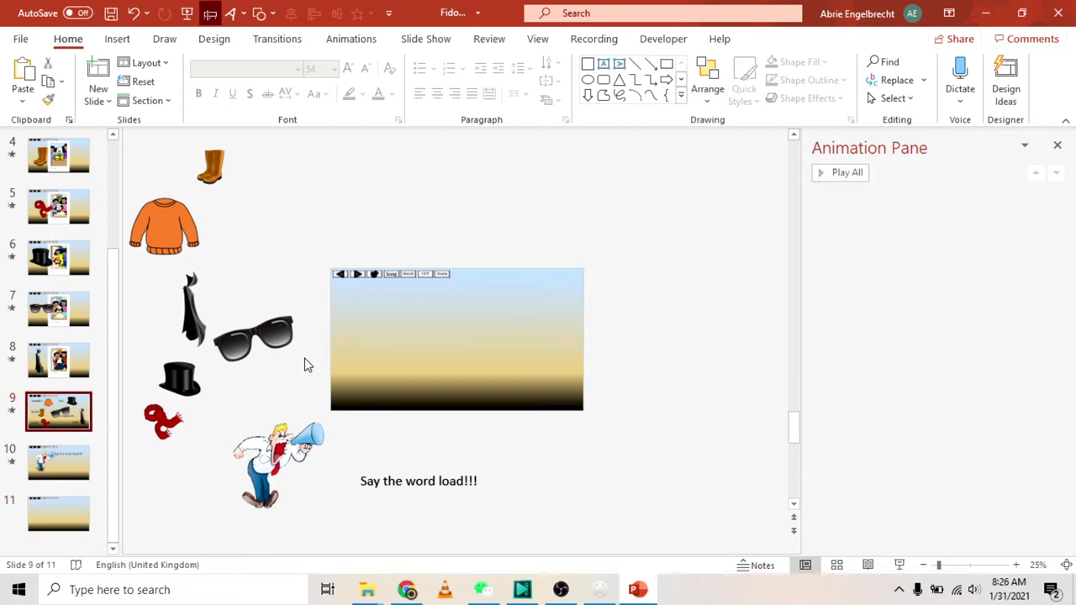
scroll(572, 362, up, 3)
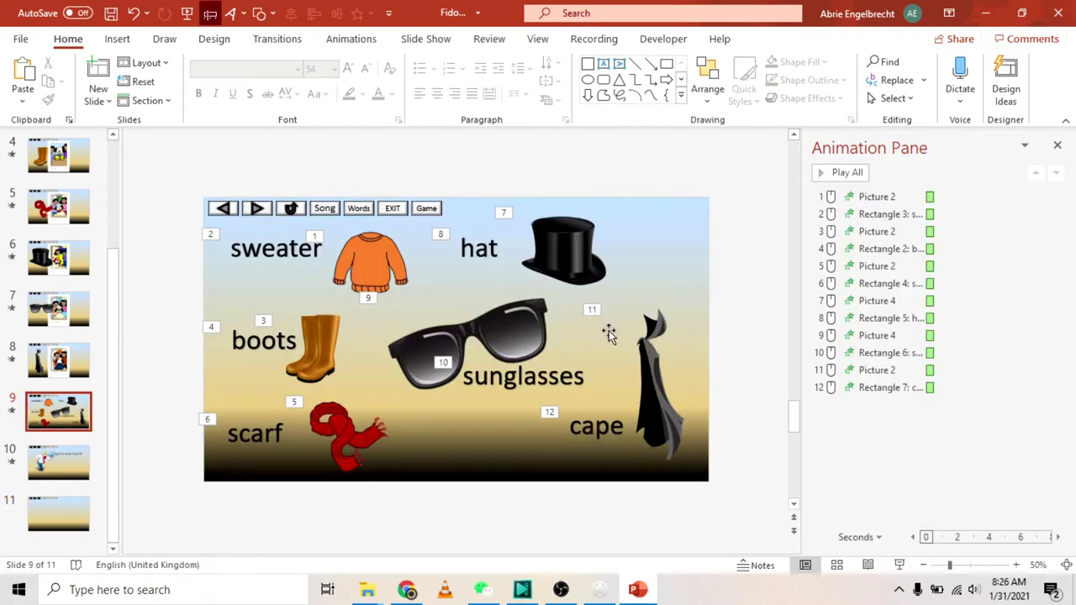
key(Down)
key(Down)
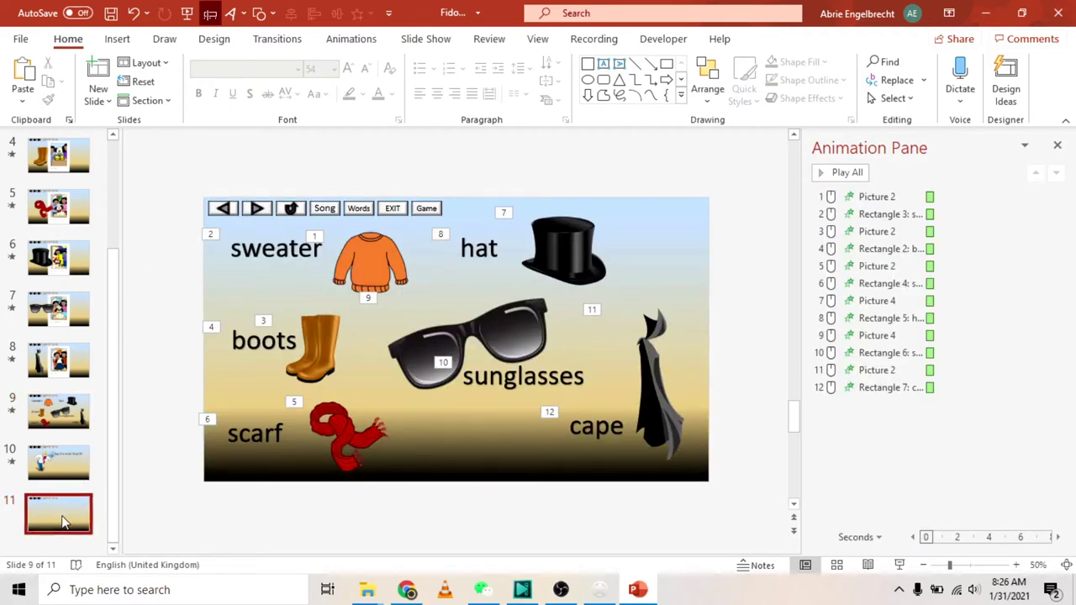
scroll(319, 357, down, 3)
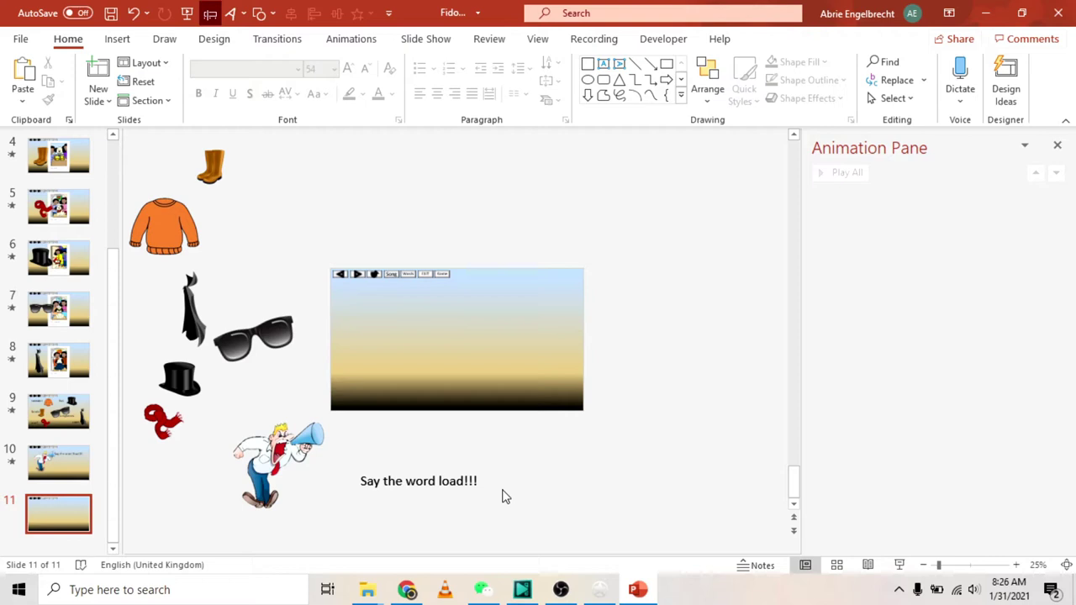
- Drag the megaphone man onto the slide's left side and 'Say the word load!!!' beside his megaphone
click(301, 487)
drag(303, 458, 384, 357)
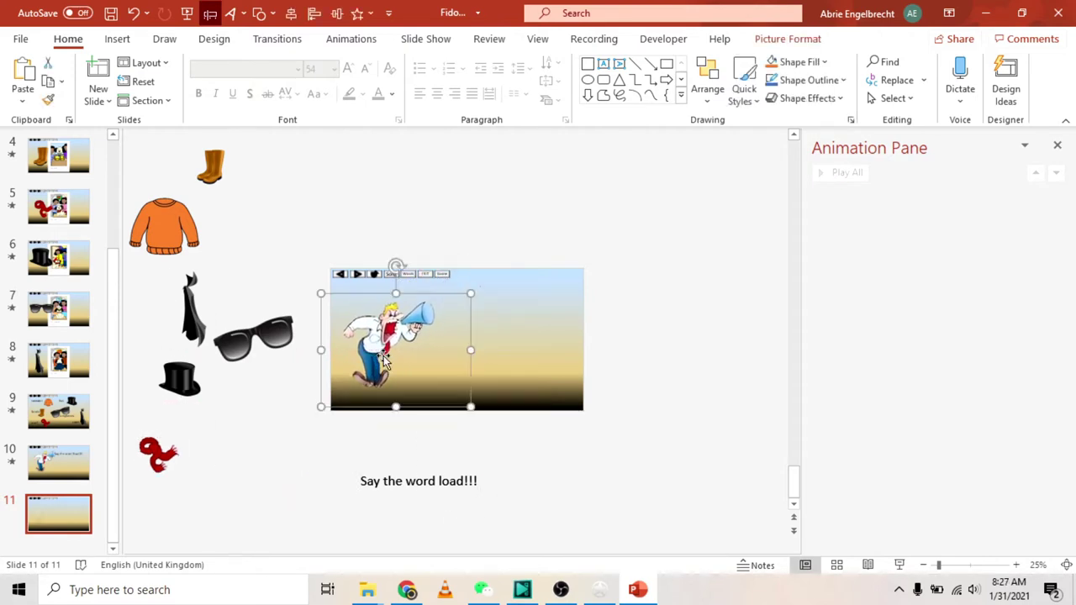
click(452, 480)
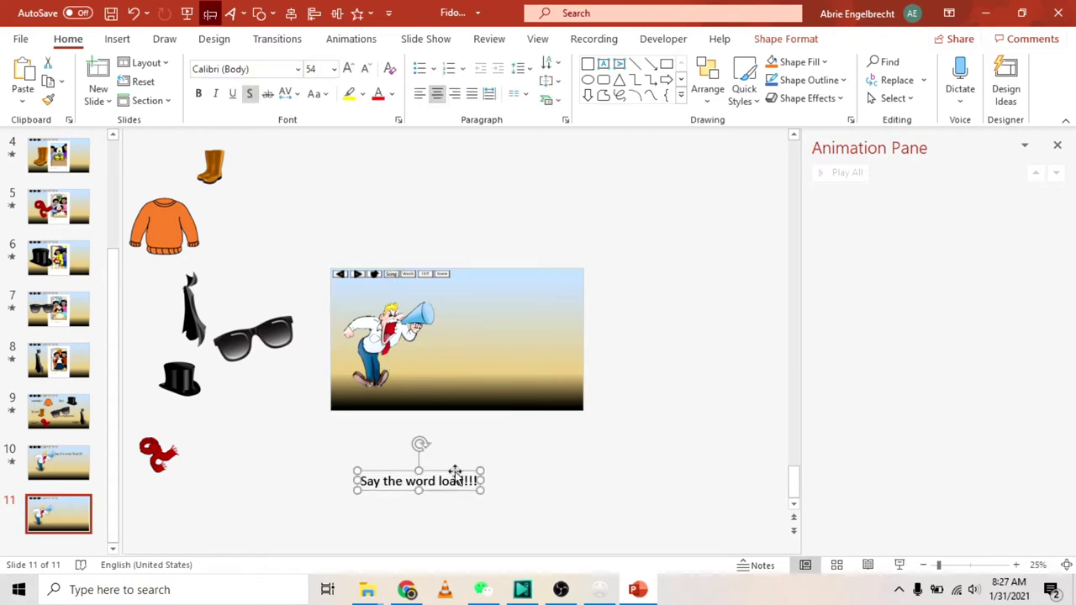
drag(454, 472, 523, 312)
scroll(523, 312, up, 4)
scroll(523, 312, down, 3)
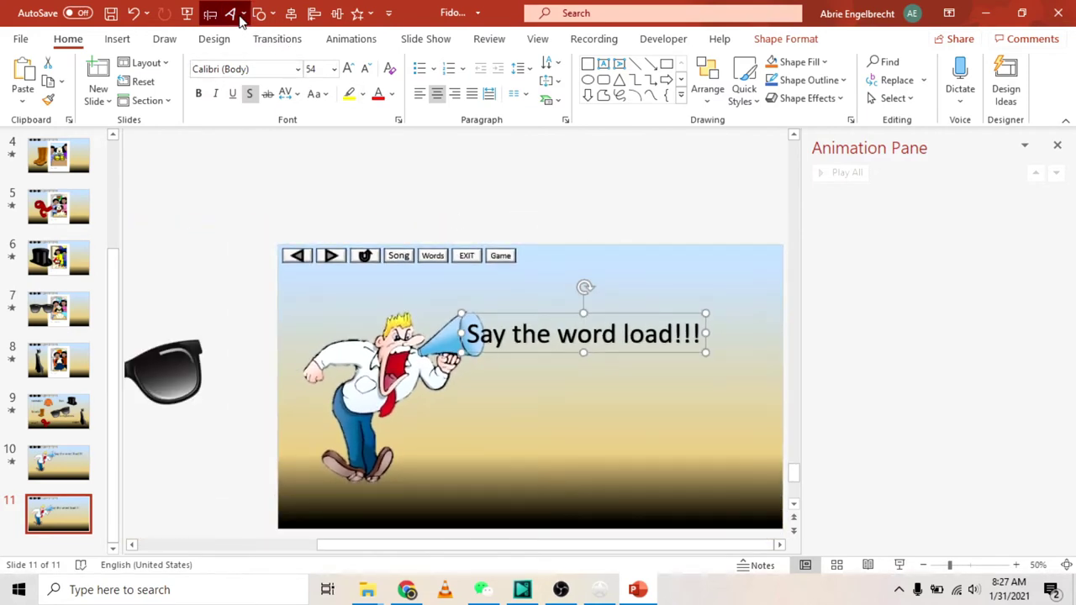
click(233, 12)
click(233, 13)
click(573, 312)
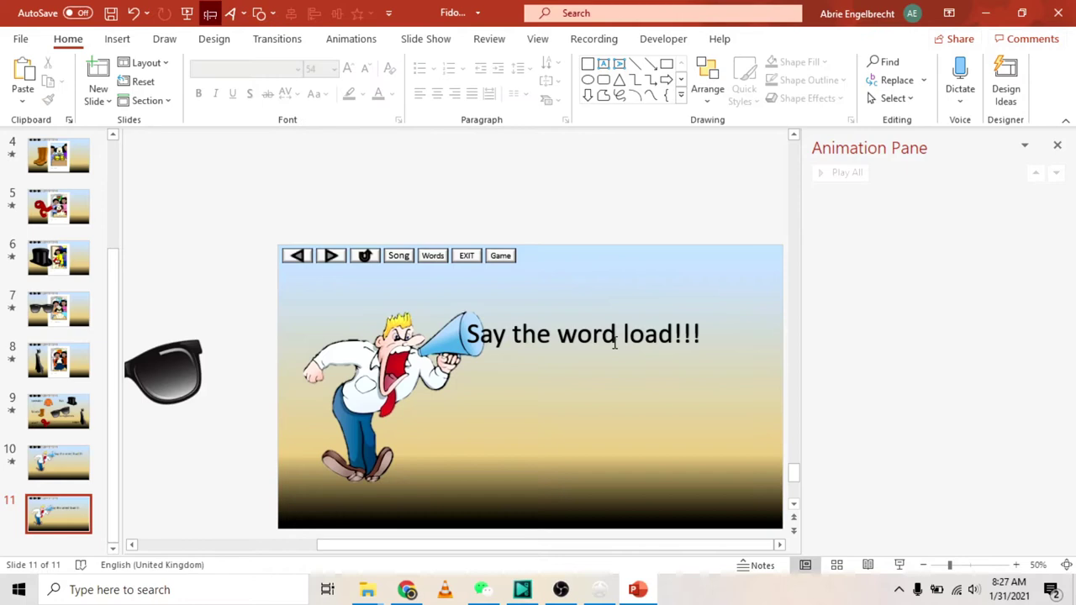
scroll(614, 342, up, 2)
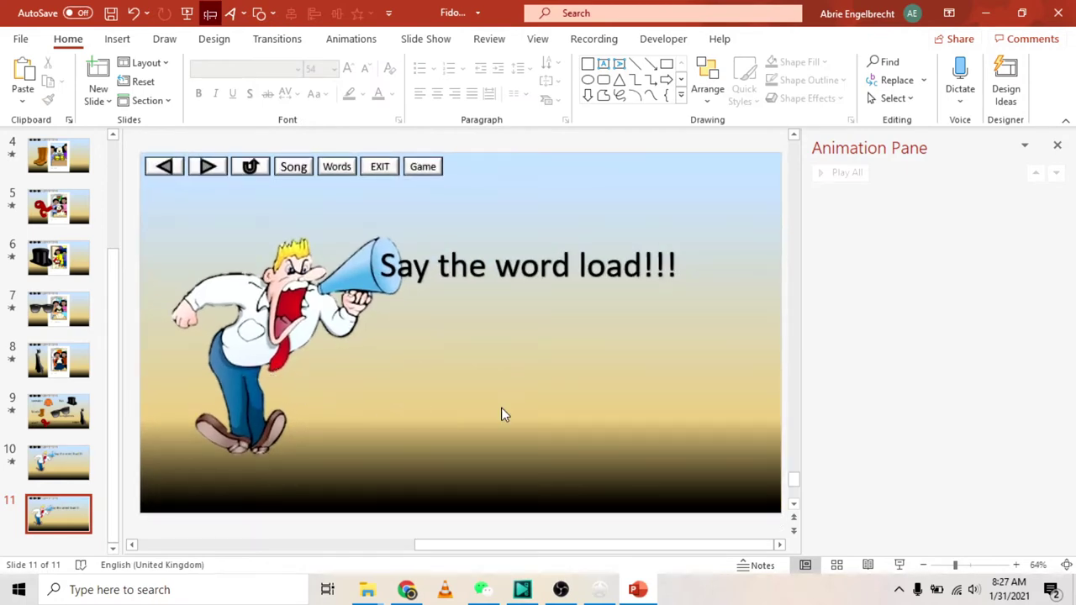
- Give the megaphone man a Fly In entrance followed by a Teeter emphasis
click(303, 351)
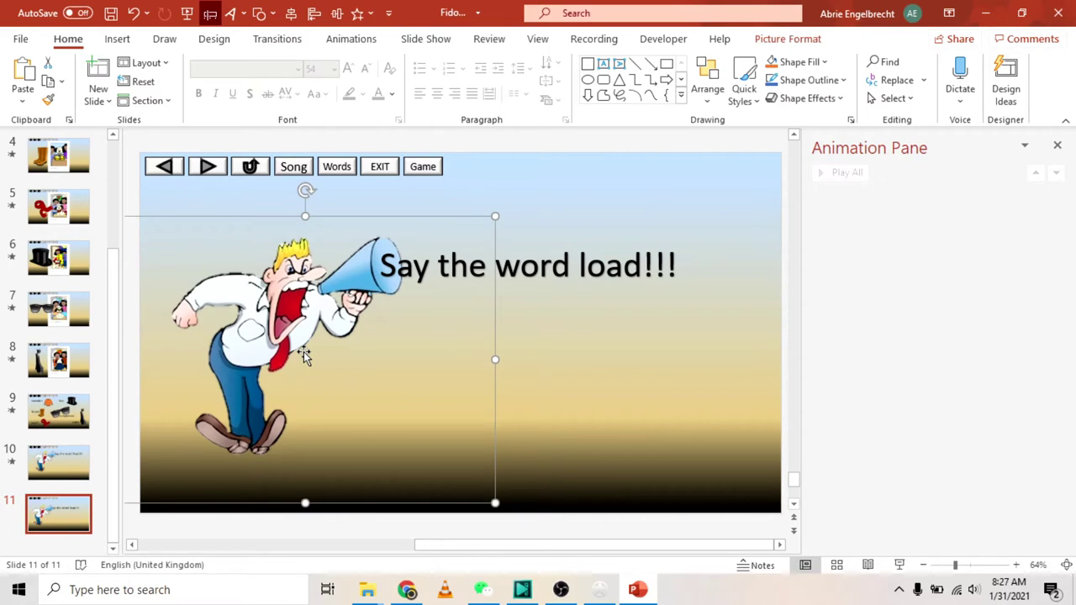
click(359, 13)
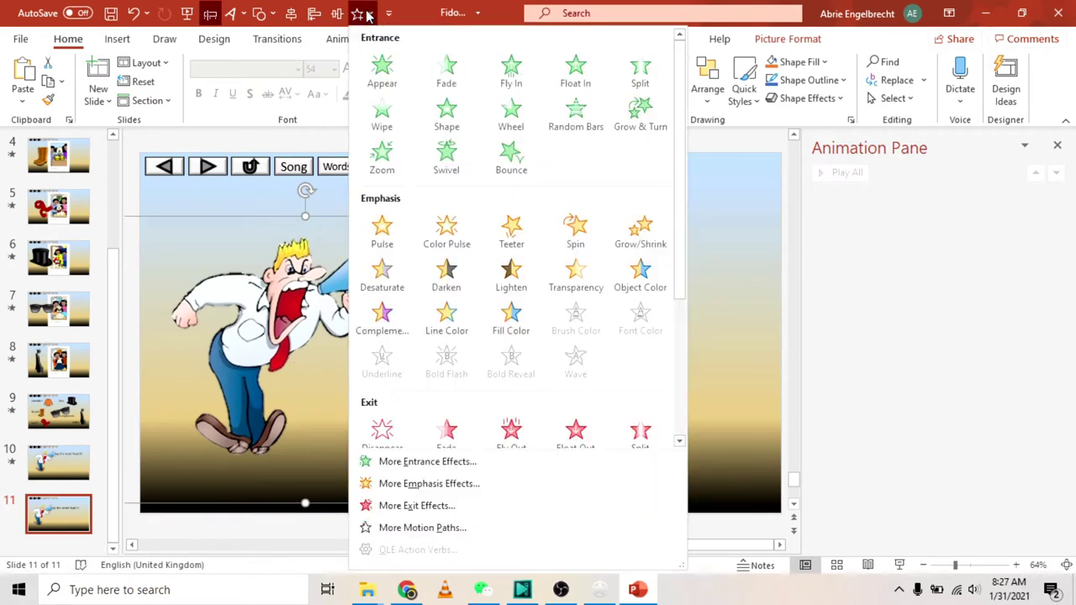
click(511, 72)
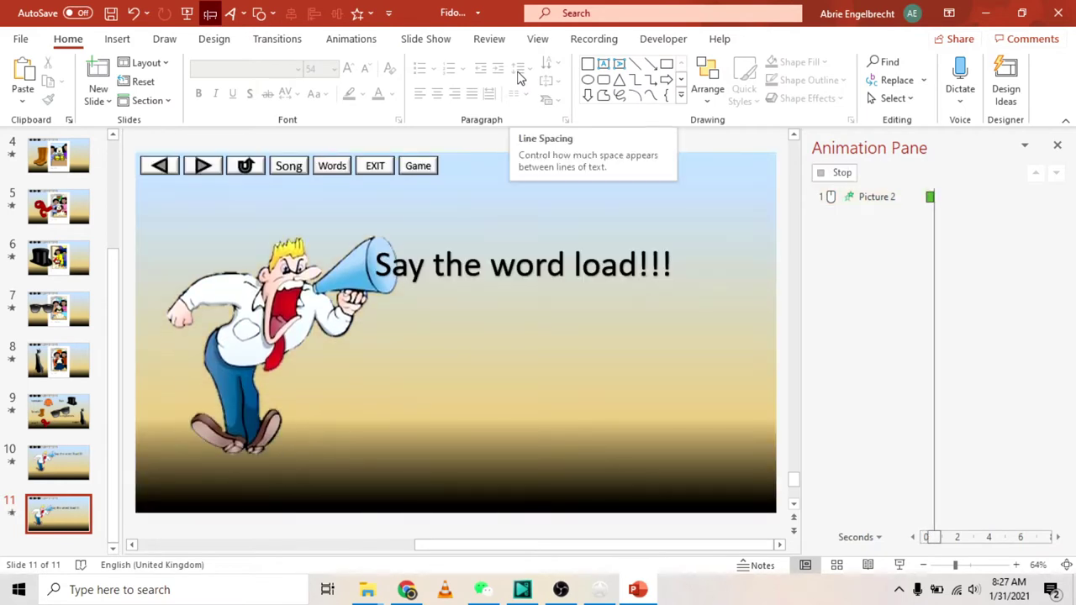
click(370, 17)
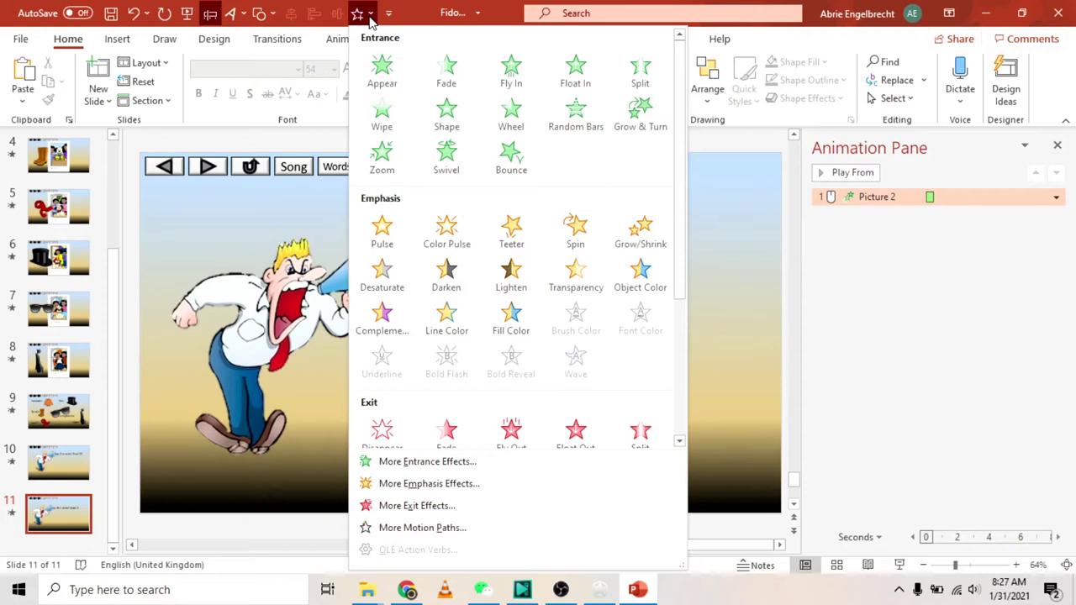
click(513, 231)
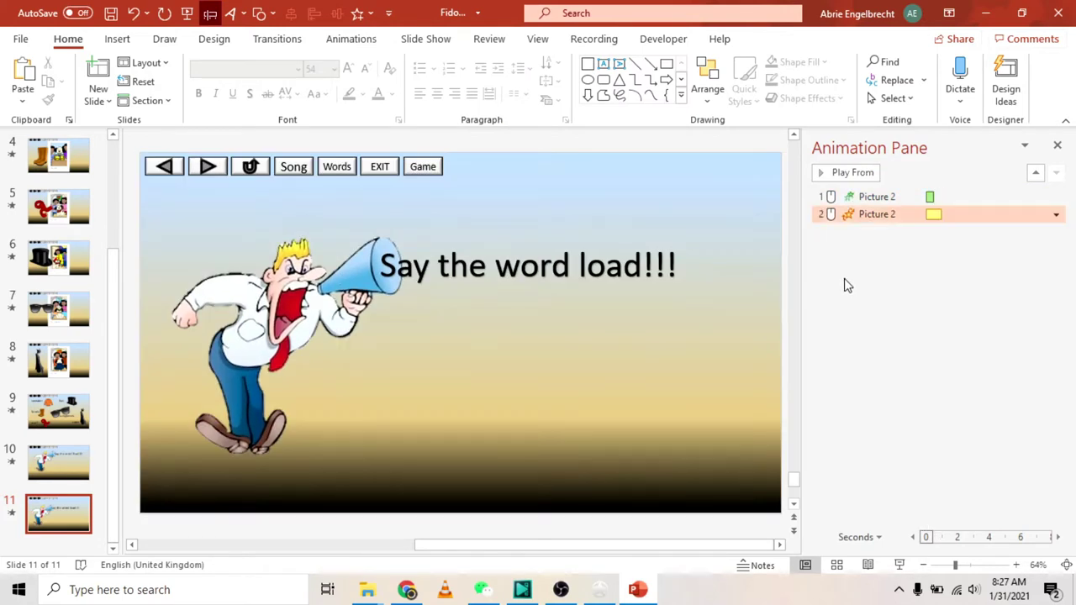
- Set the Teeter to start After Previous and repeat 3 times
right_click(859, 215)
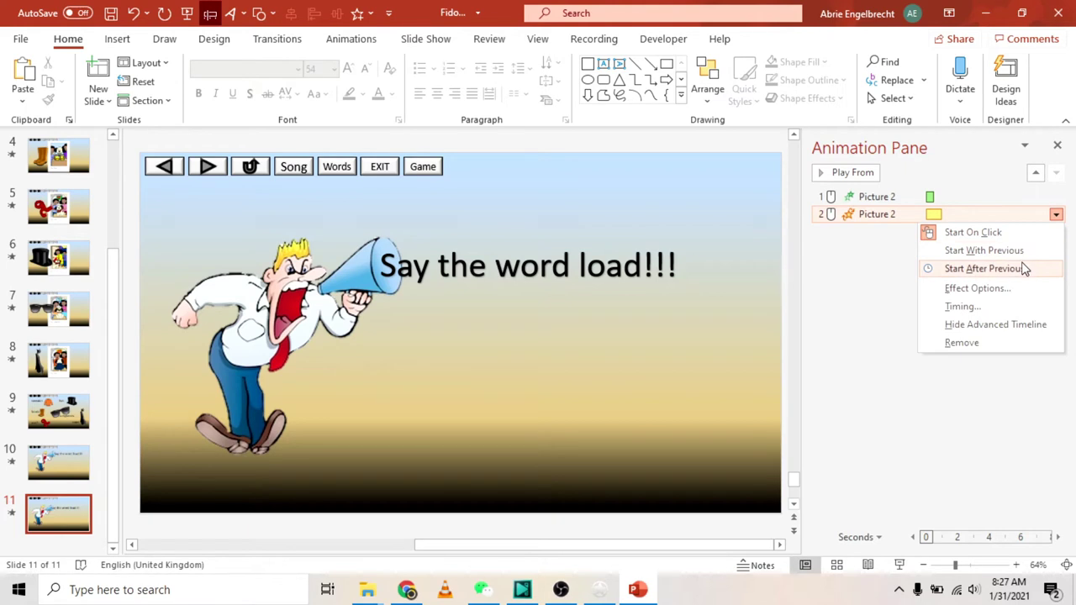
click(982, 269)
click(844, 173)
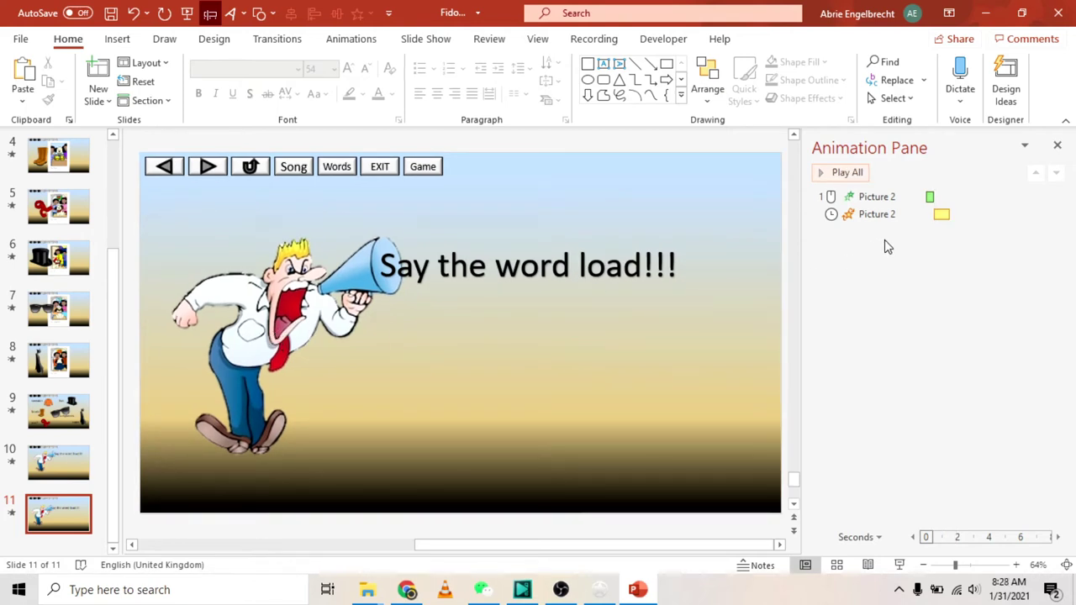
right_click(875, 215)
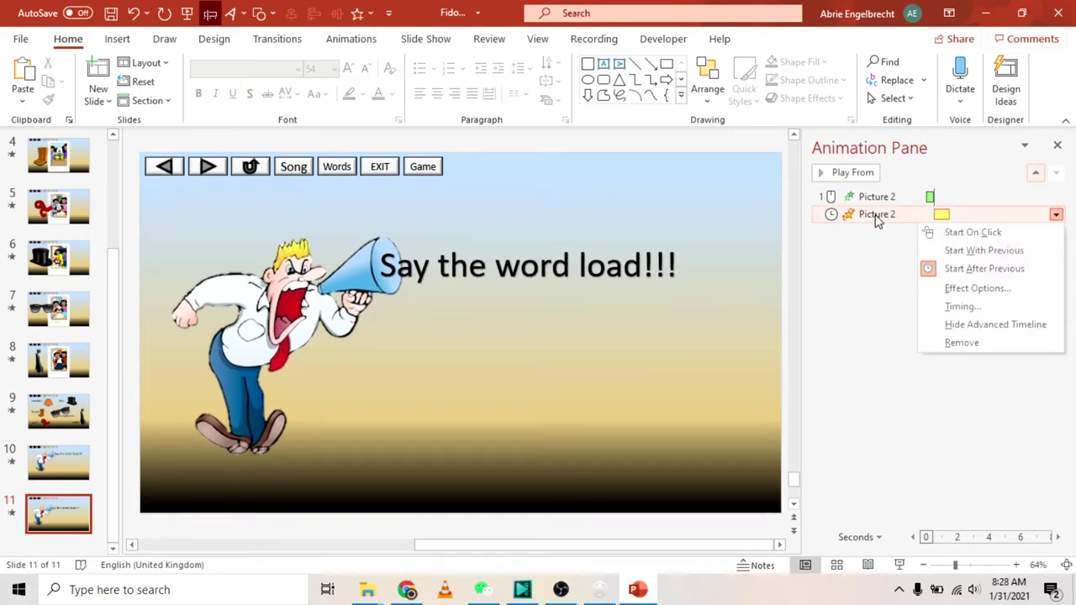
click(956, 305)
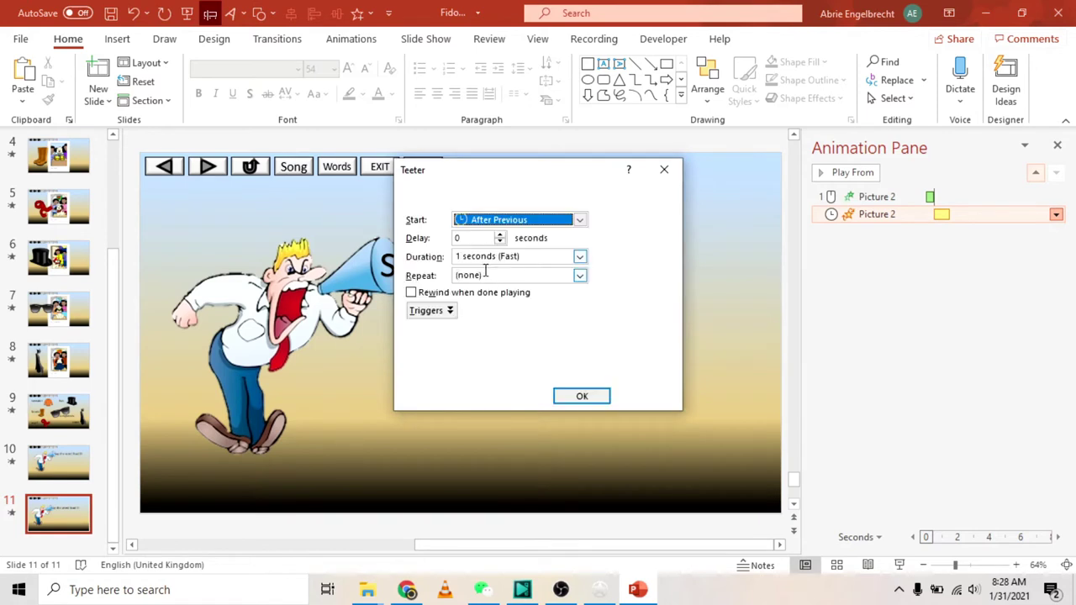
click(496, 275)
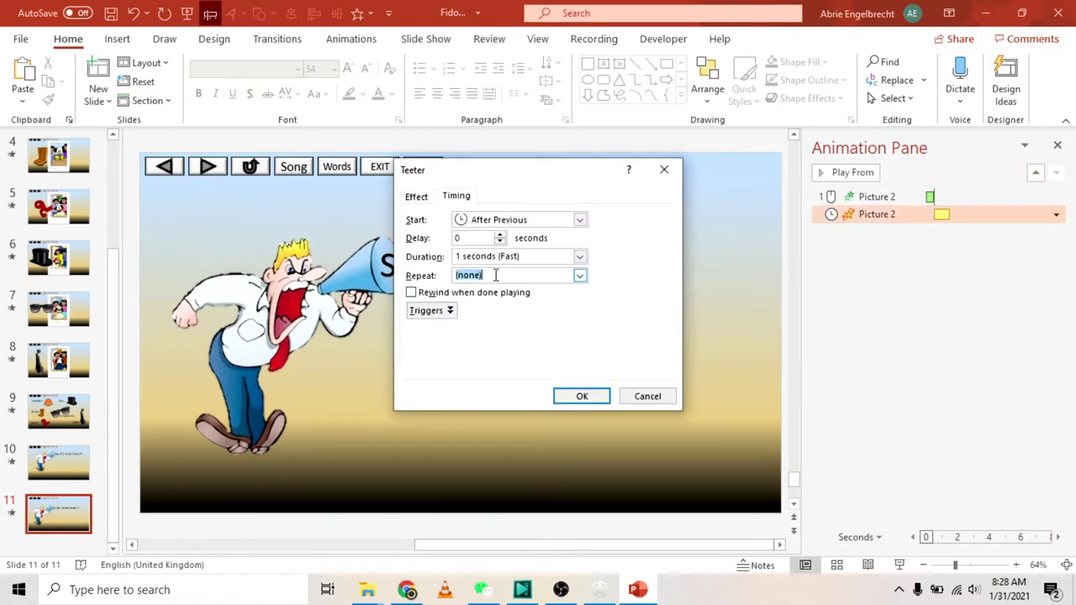
click(580, 277)
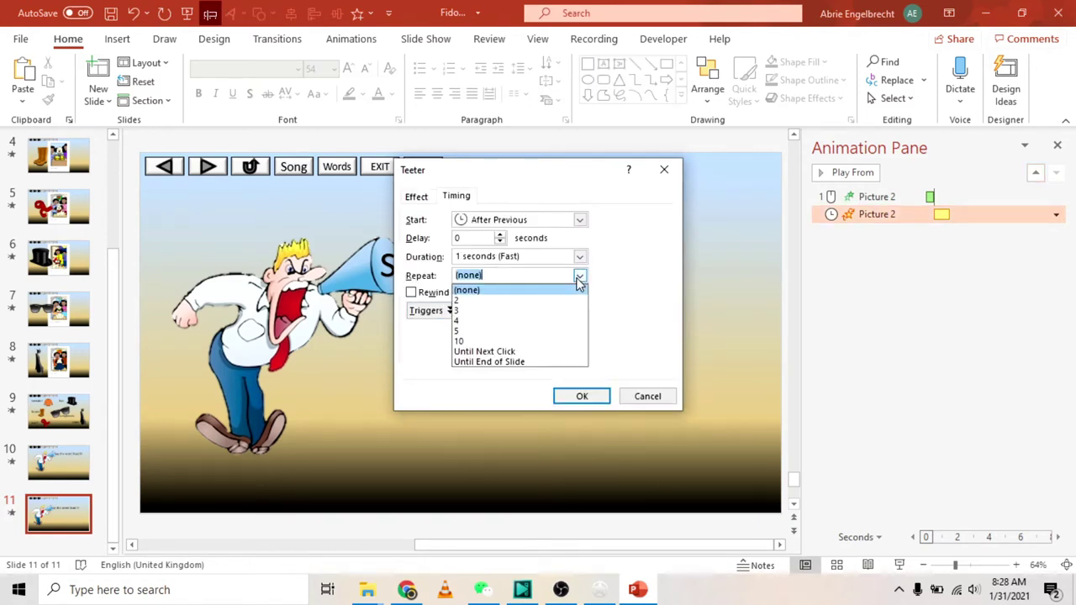
click(541, 322)
click(601, 397)
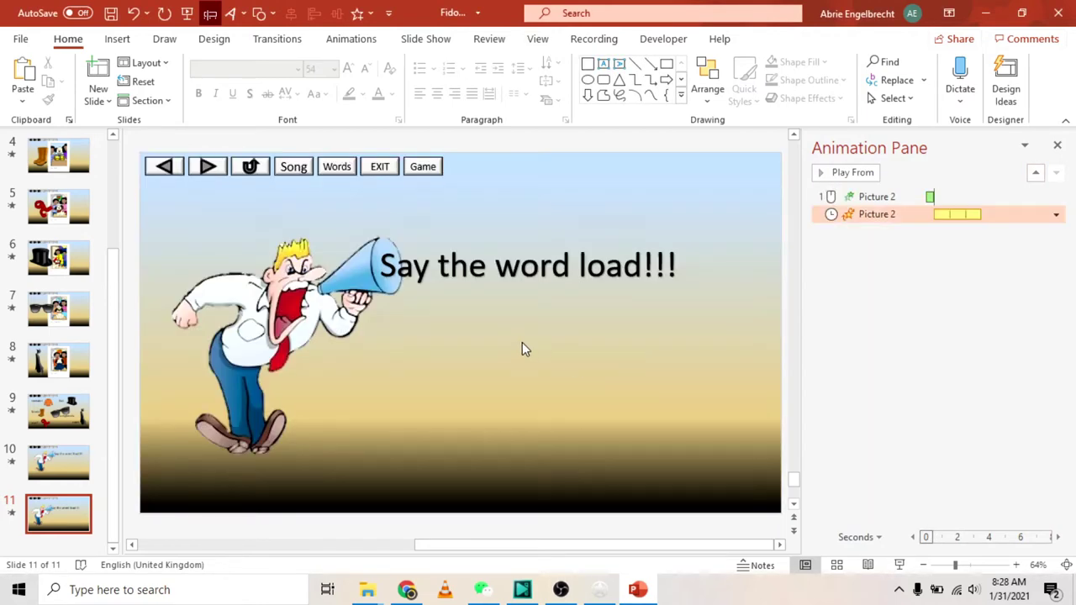
click(571, 267)
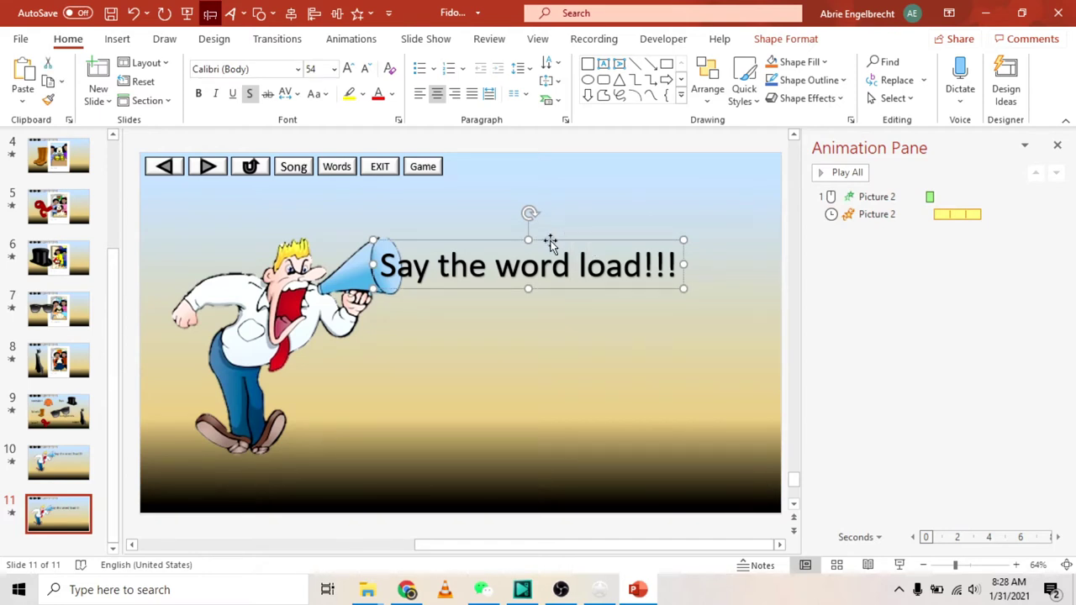
- Apply a Wipe entrance to the 'Say the word load!!!' text, wiping from the left
click(369, 15)
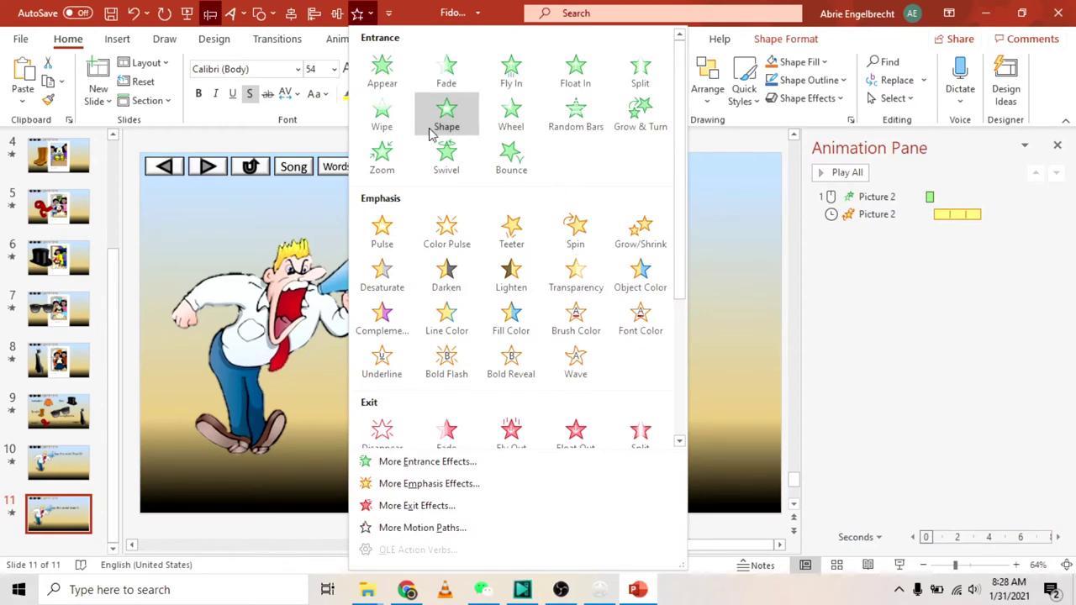
click(384, 111)
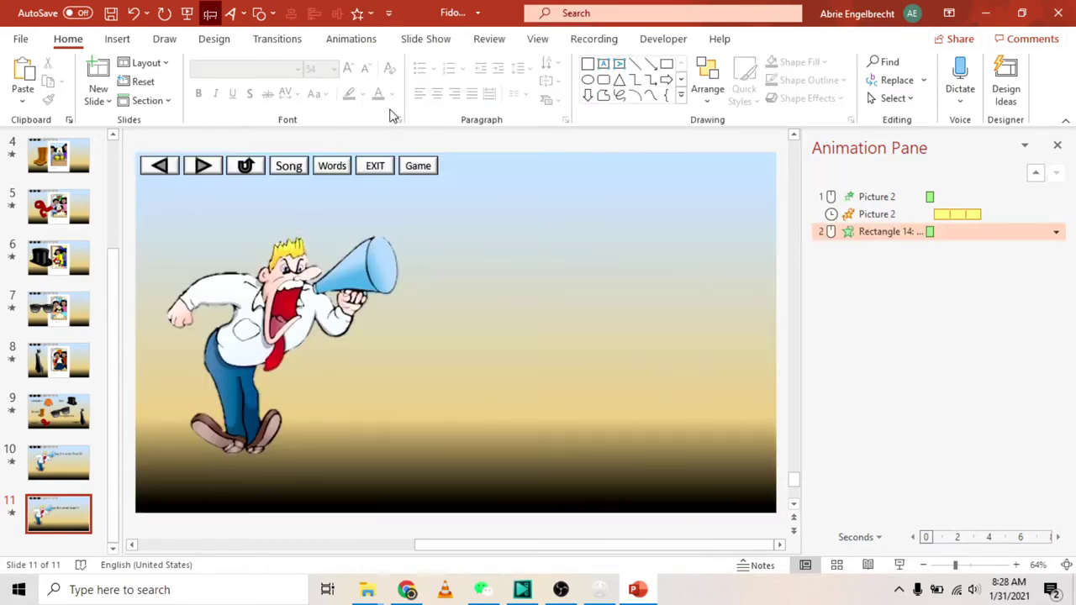
click(270, 40)
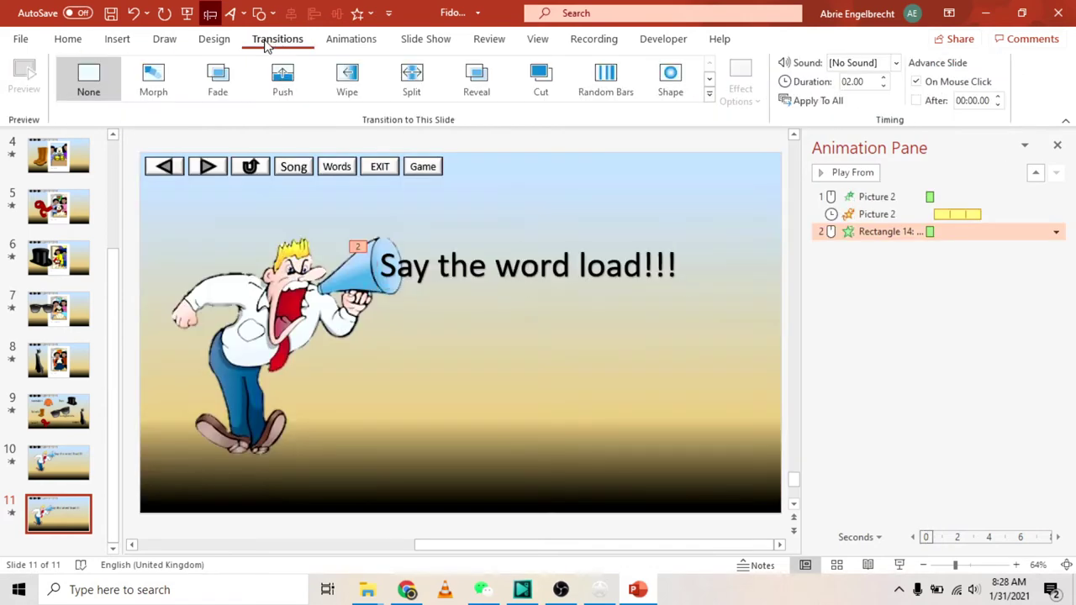
click(358, 49)
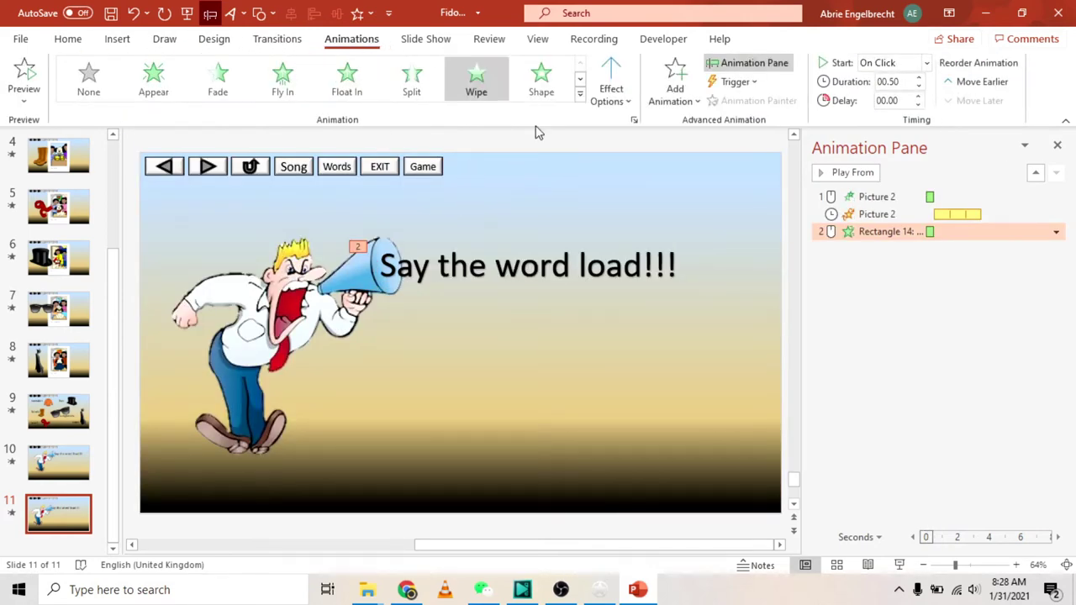
click(612, 99)
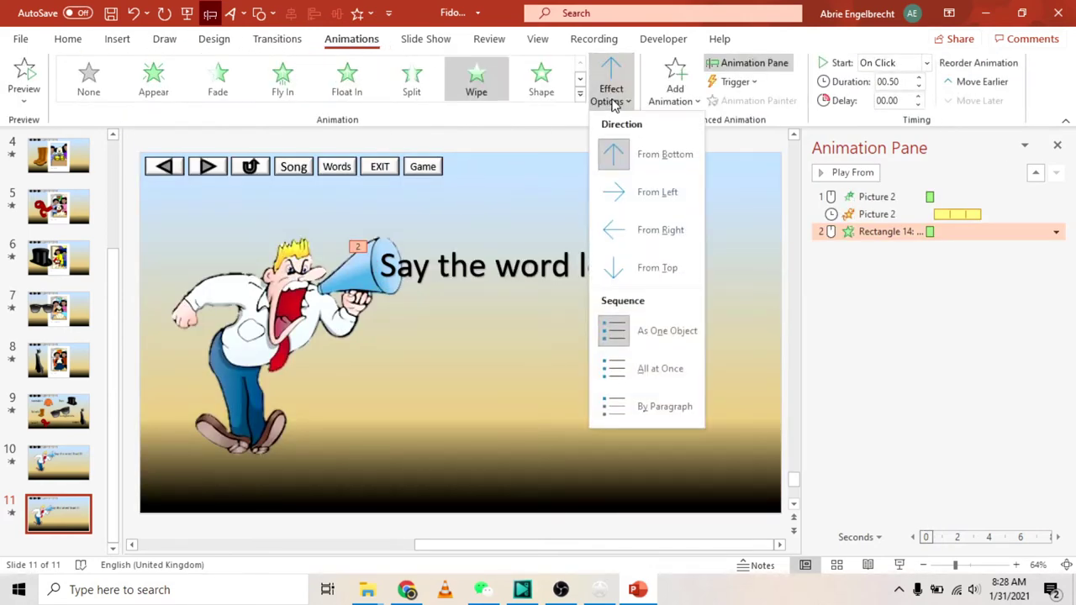
click(645, 197)
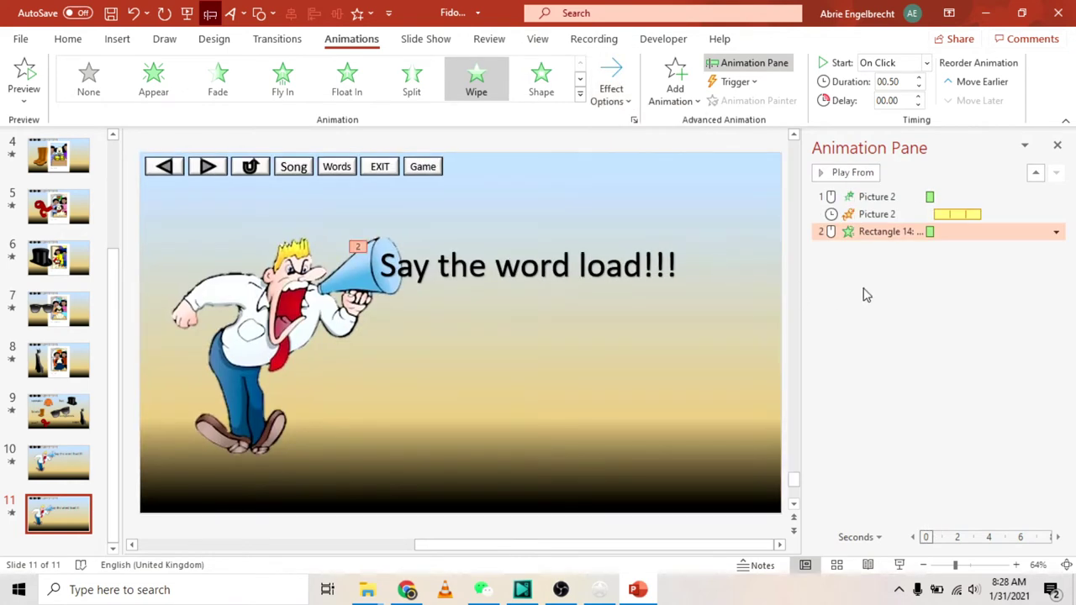
- Start the wipe With Previous over 1.1 seconds, then play slide 11 full-screen
right_click(880, 240)
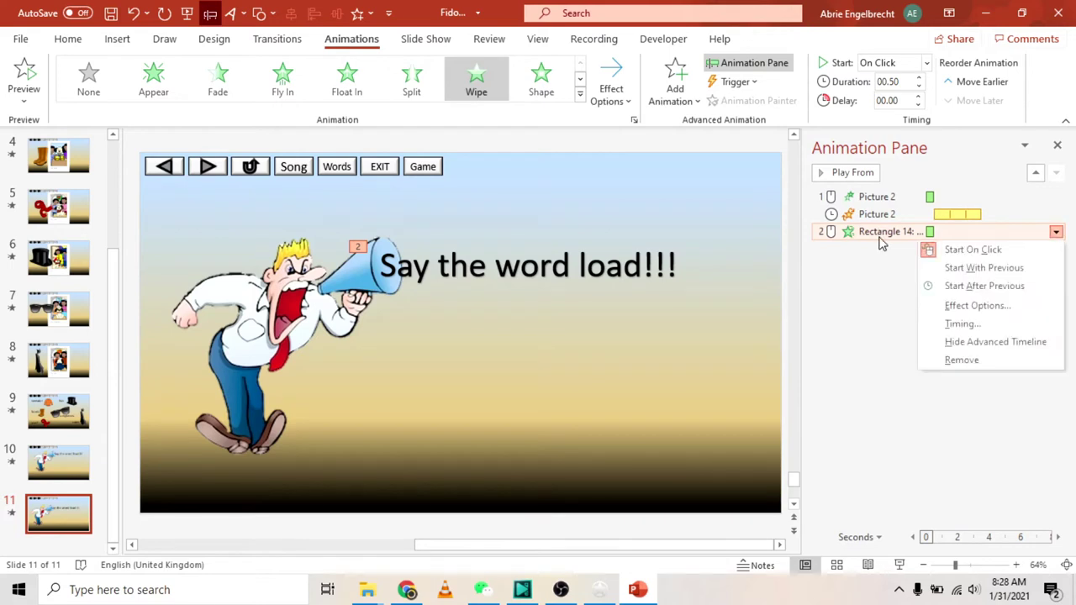
click(977, 269)
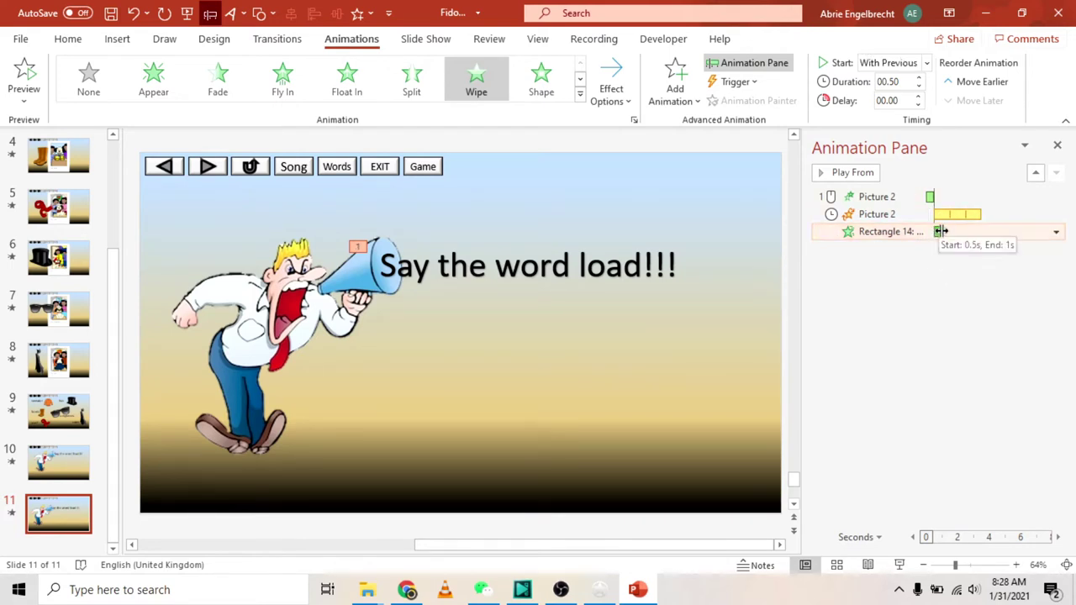
drag(941, 232, 951, 232)
click(1056, 232)
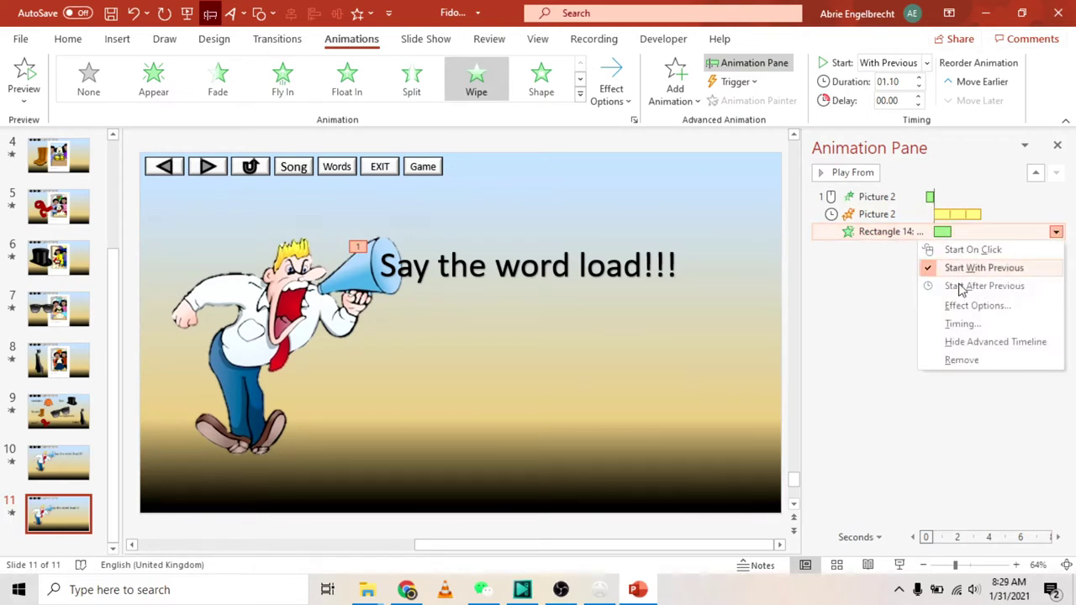
click(946, 323)
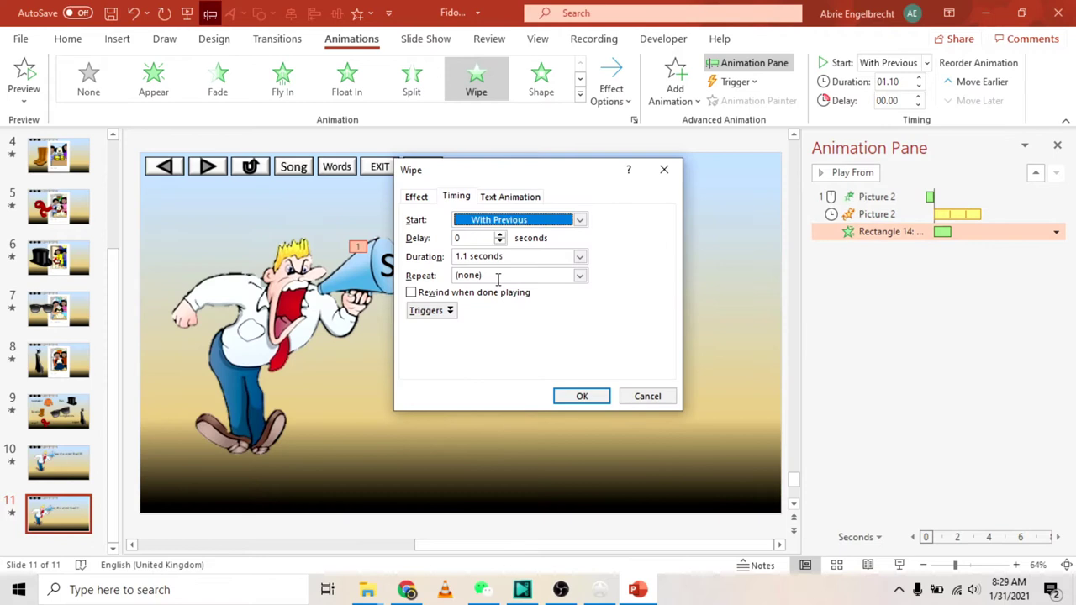
click(581, 277)
click(555, 291)
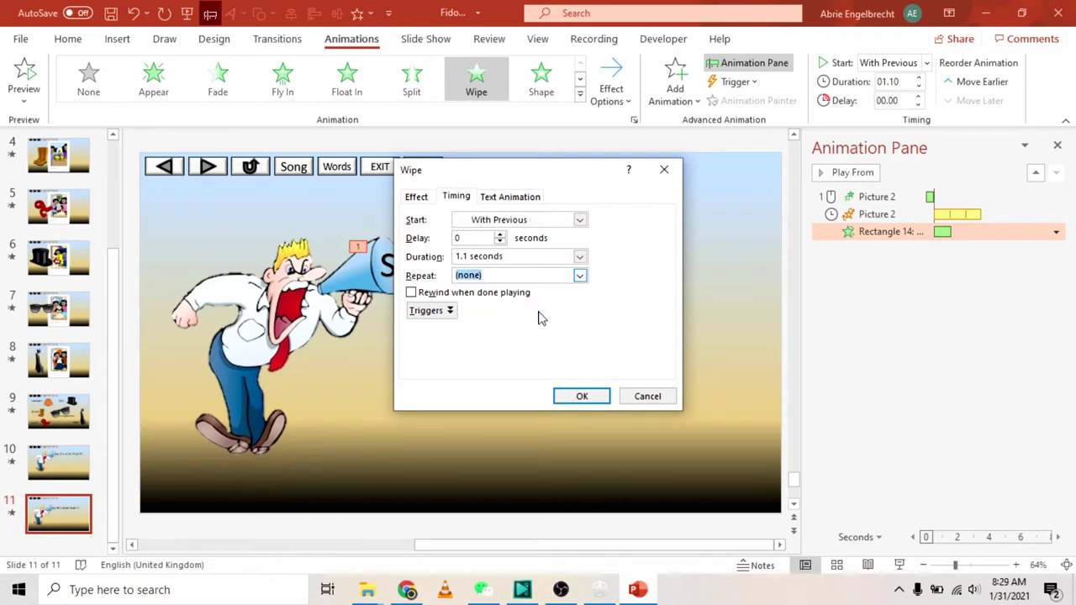
click(582, 396)
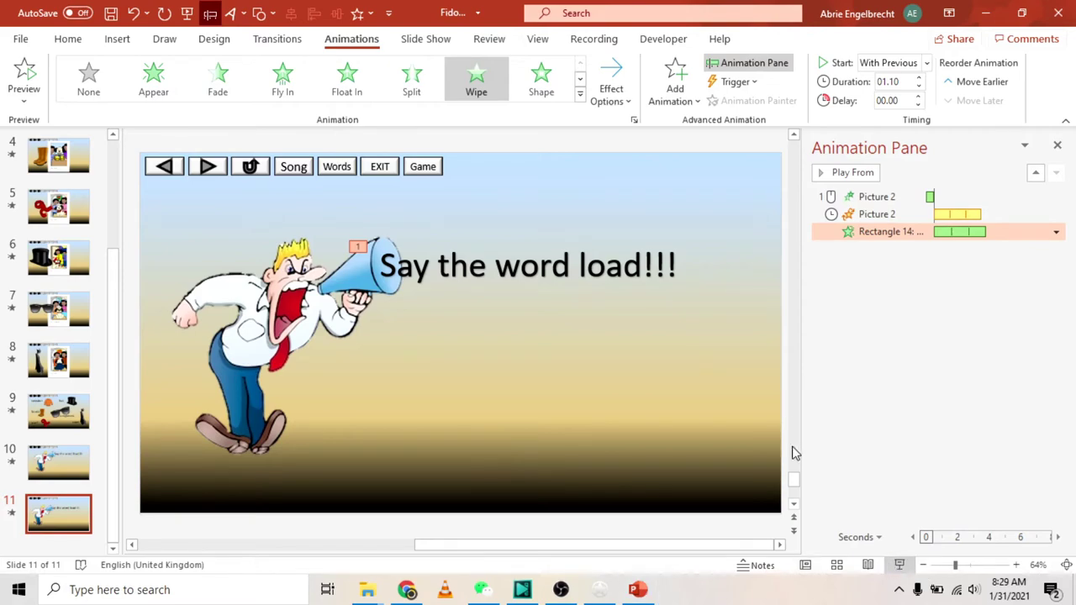
key(shift+F5)
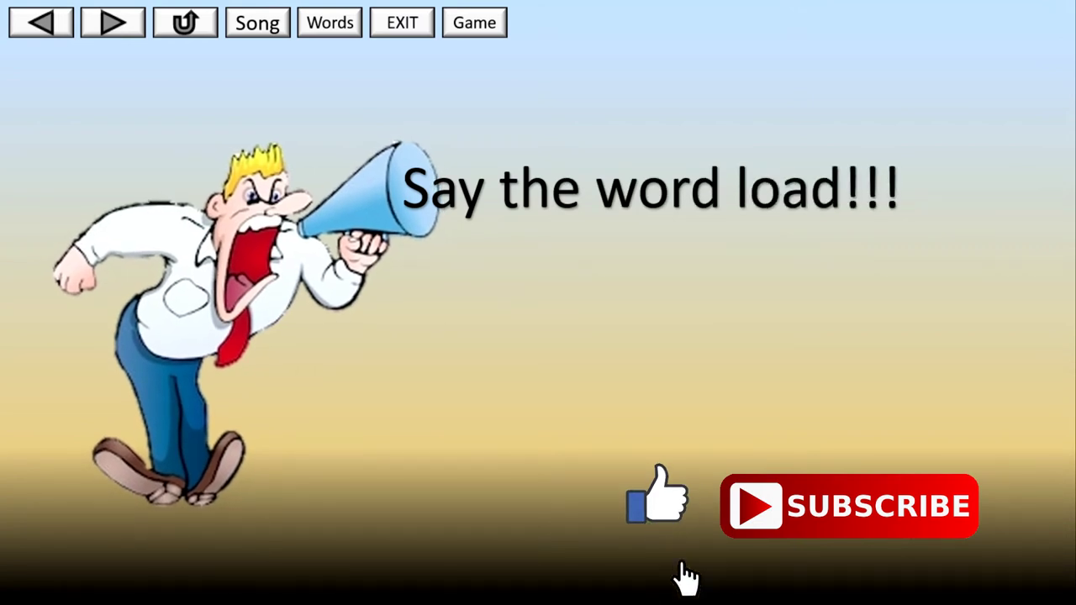
- End the slide show and drag the red scarf to just above the slide's top-left edge
key(Escape)
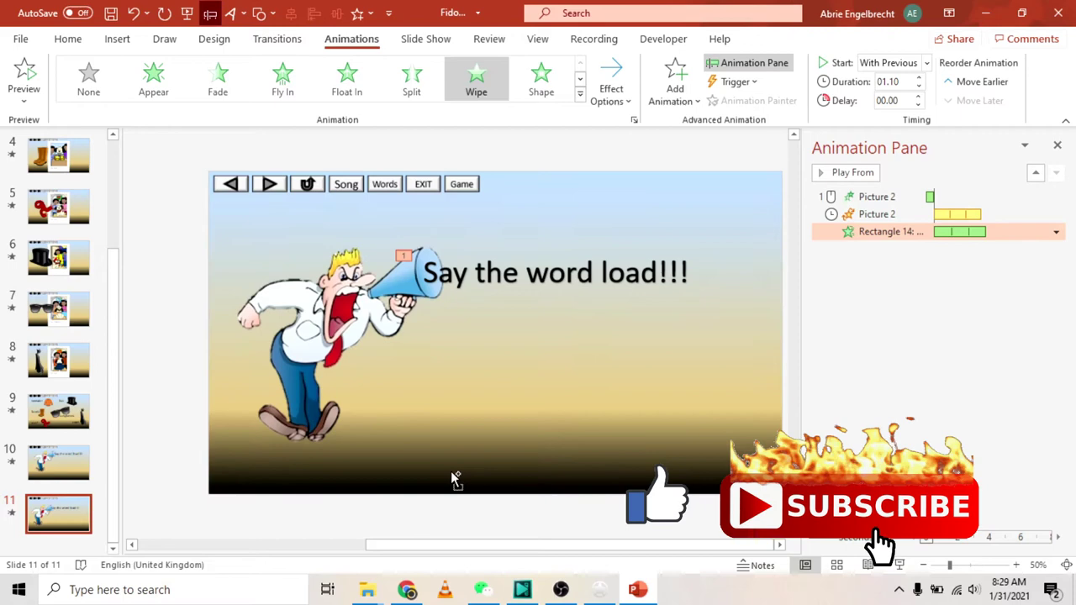
scroll(451, 479, down, 2)
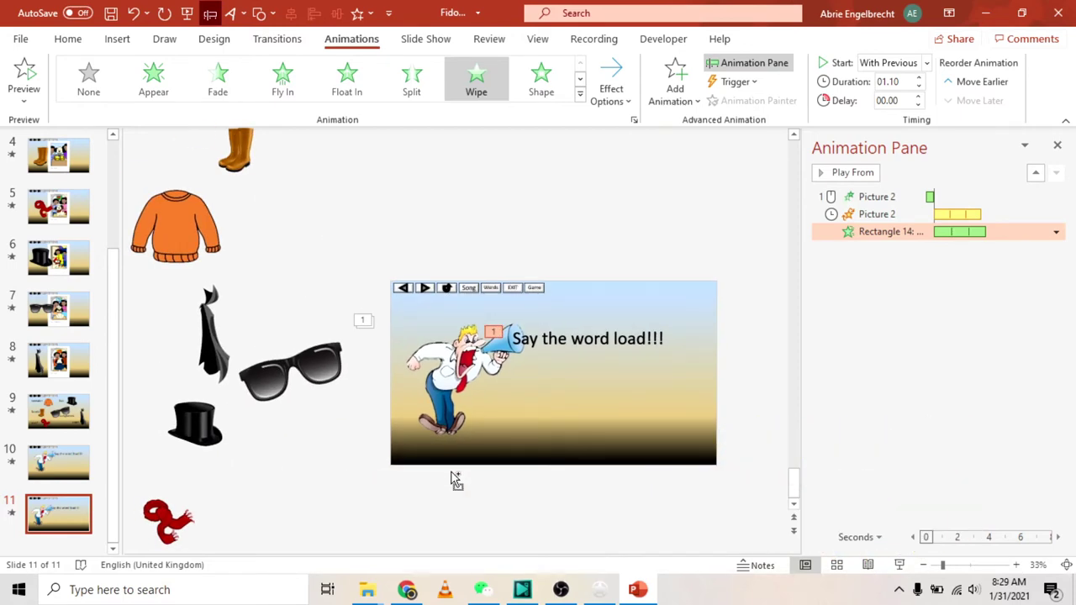
scroll(452, 479, down, 1)
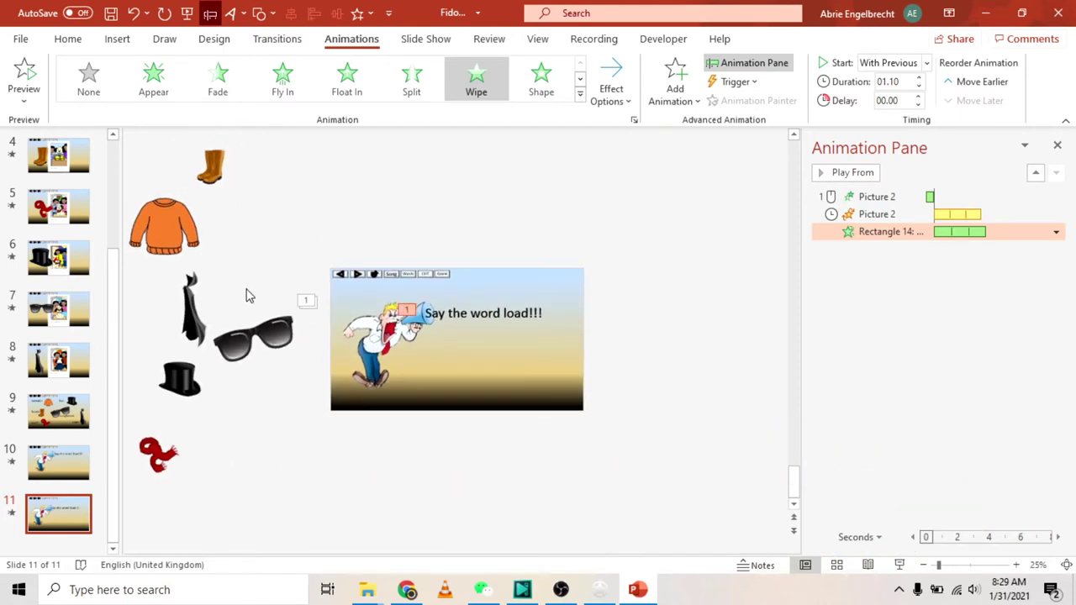
drag(164, 469, 368, 255)
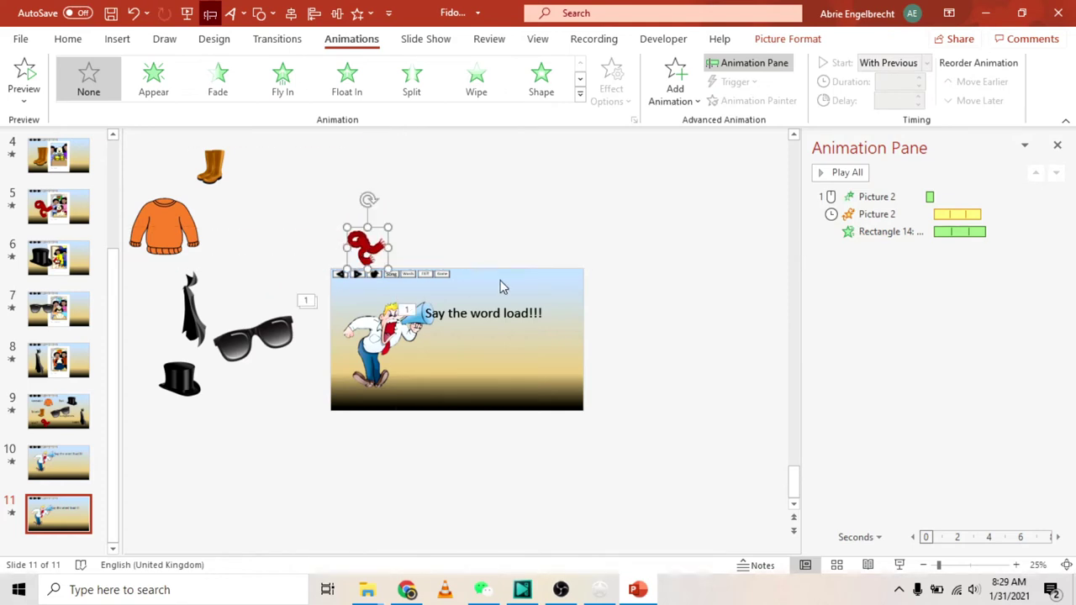
- Give the red scarf a Fly Out exit animation
click(359, 14)
click(358, 15)
click(360, 14)
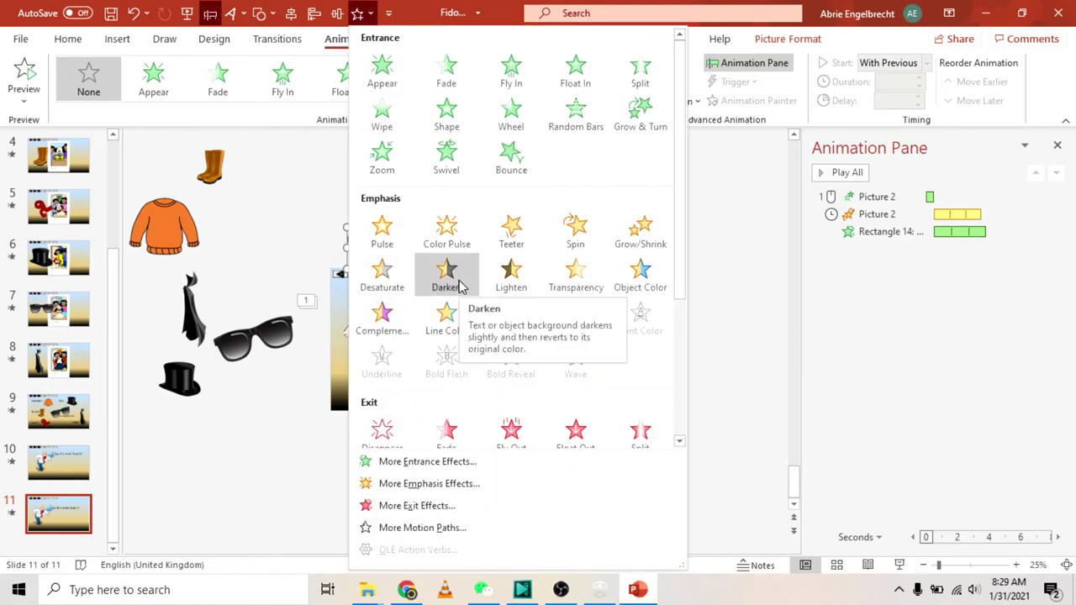
scroll(512, 428, down, 3)
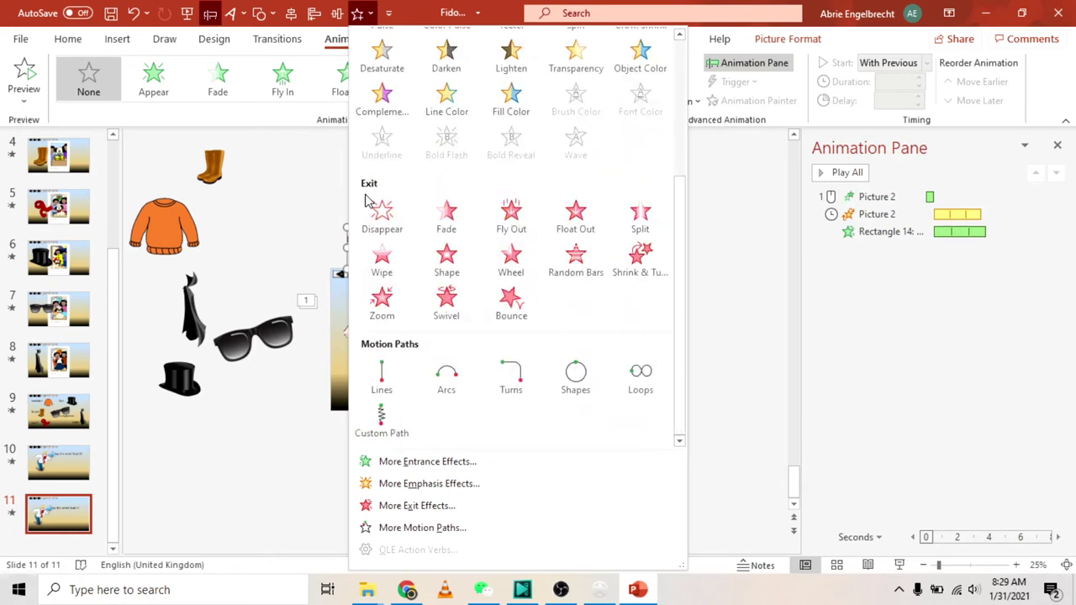
click(525, 223)
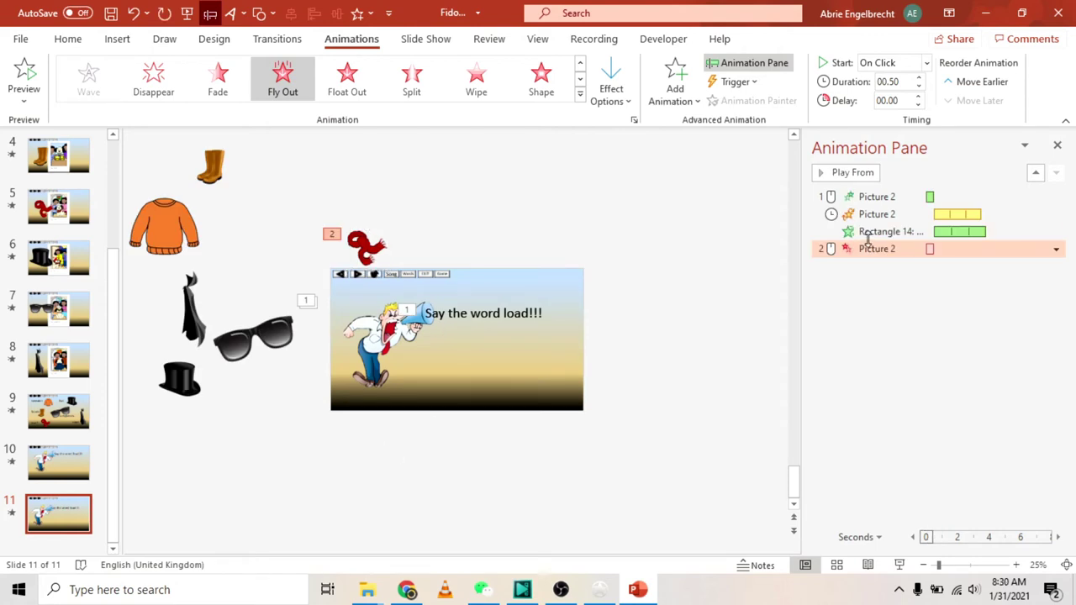
- Stretch the scarf's exit to end at 7 seconds and delay its start to 2.8 seconds
drag(932, 249, 973, 263)
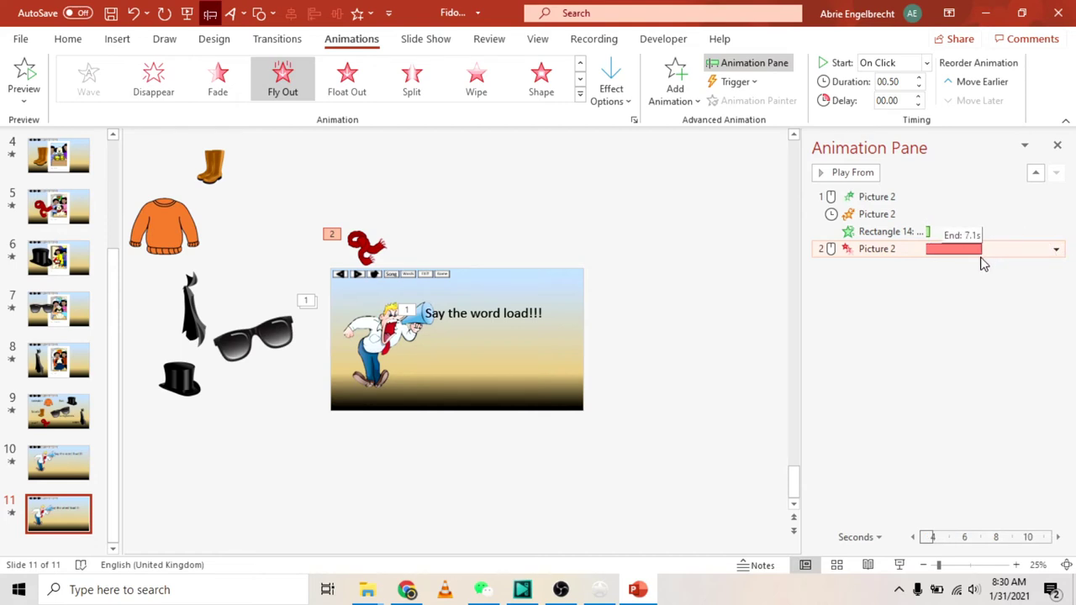
drag(982, 263, 981, 262)
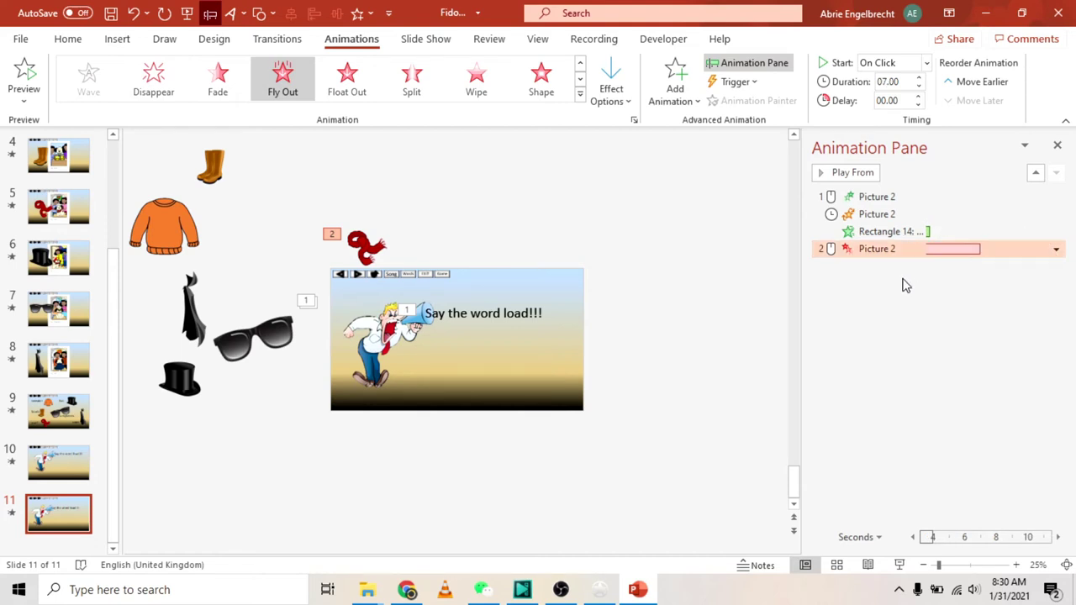
click(905, 285)
click(890, 250)
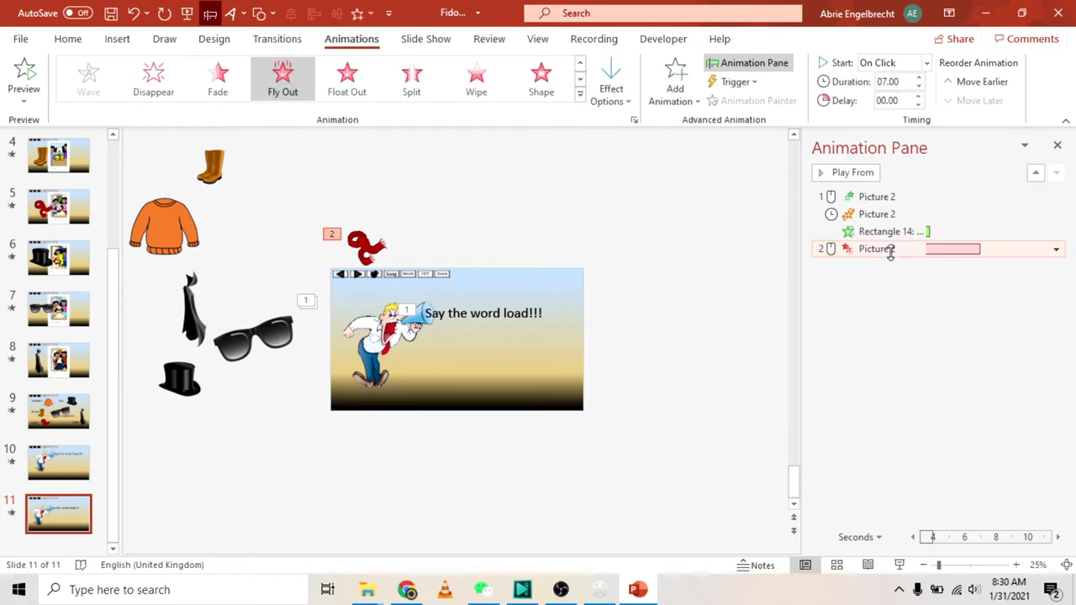
click(846, 327)
drag(932, 249, 962, 246)
click(906, 356)
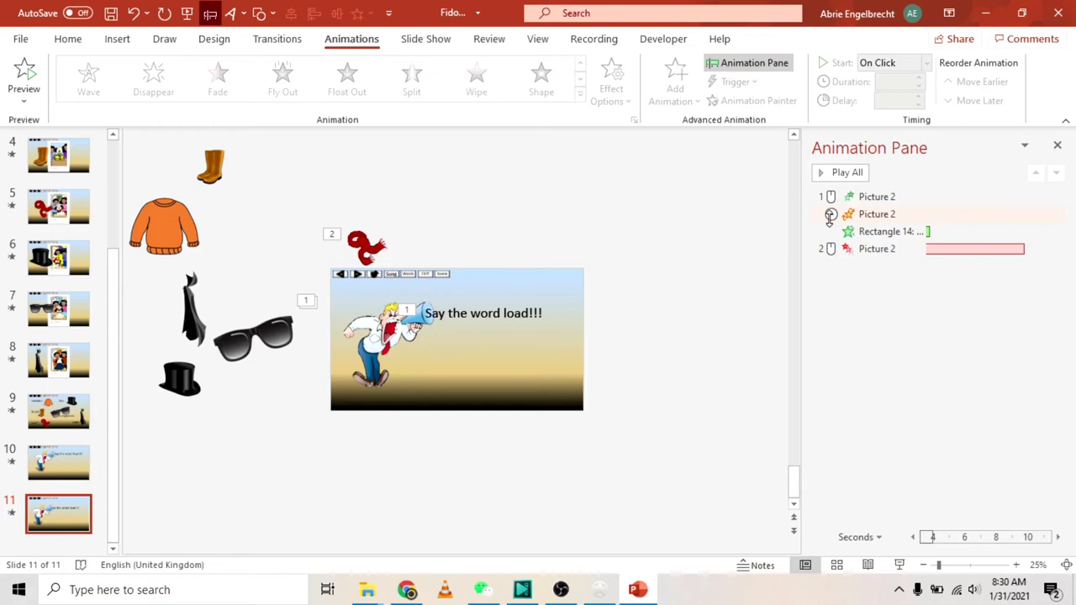
- Lengthen the scarf's Fly Out to 8.5 seconds, keeping the 2.8-second delay, and preview it
click(872, 250)
click(844, 173)
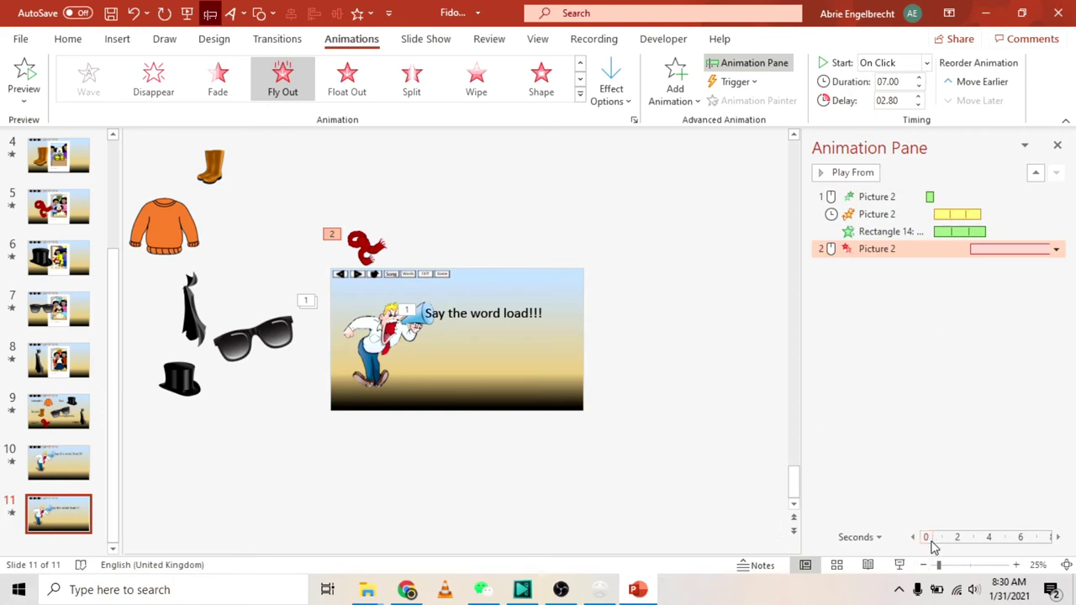
drag(936, 545, 996, 547)
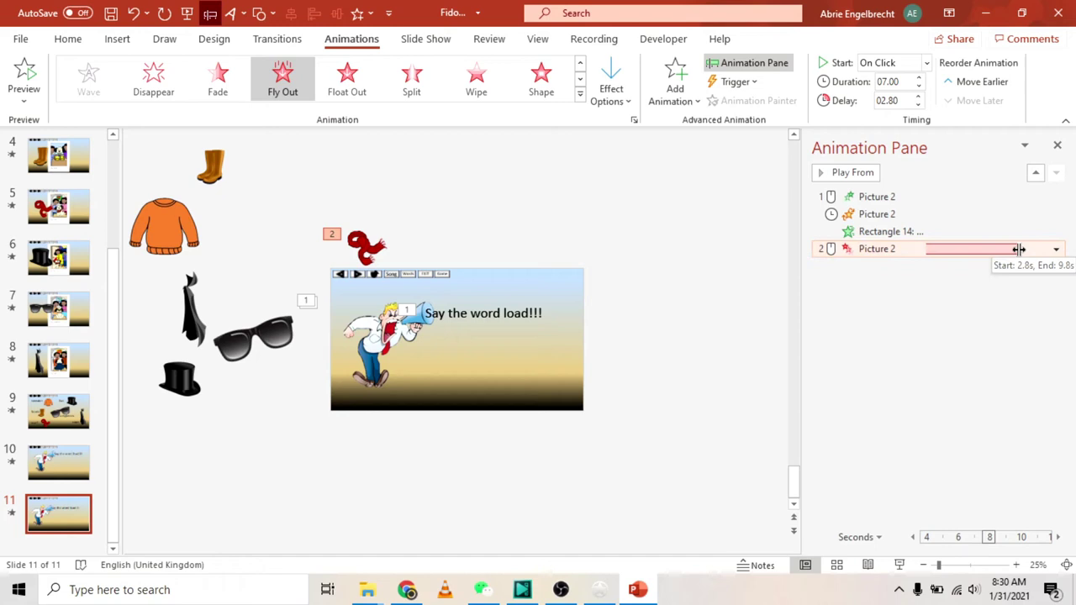
drag(1018, 249, 1025, 250)
click(984, 324)
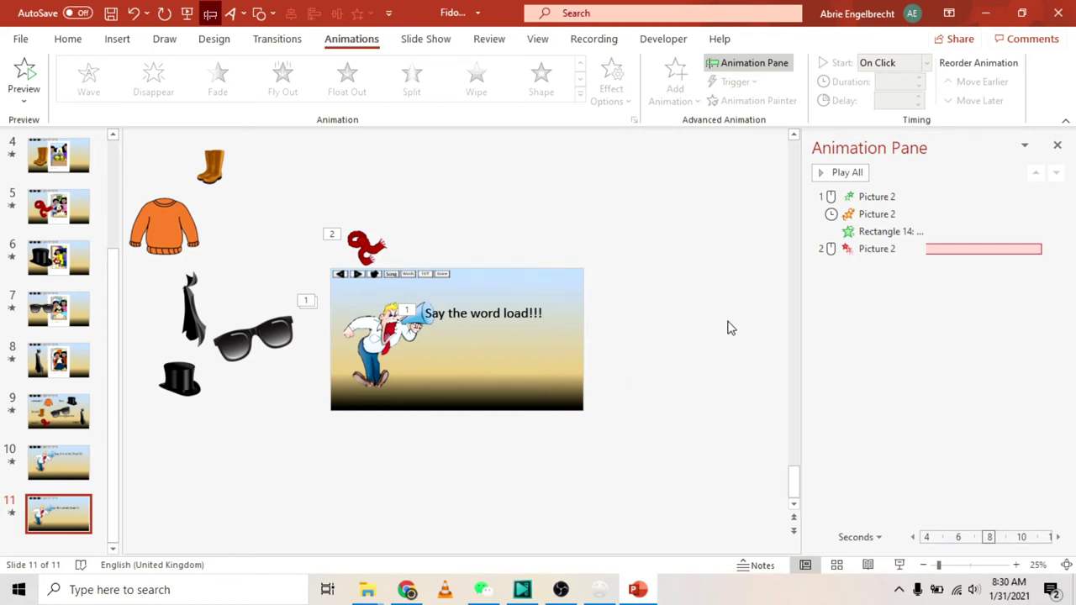
click(879, 248)
click(854, 172)
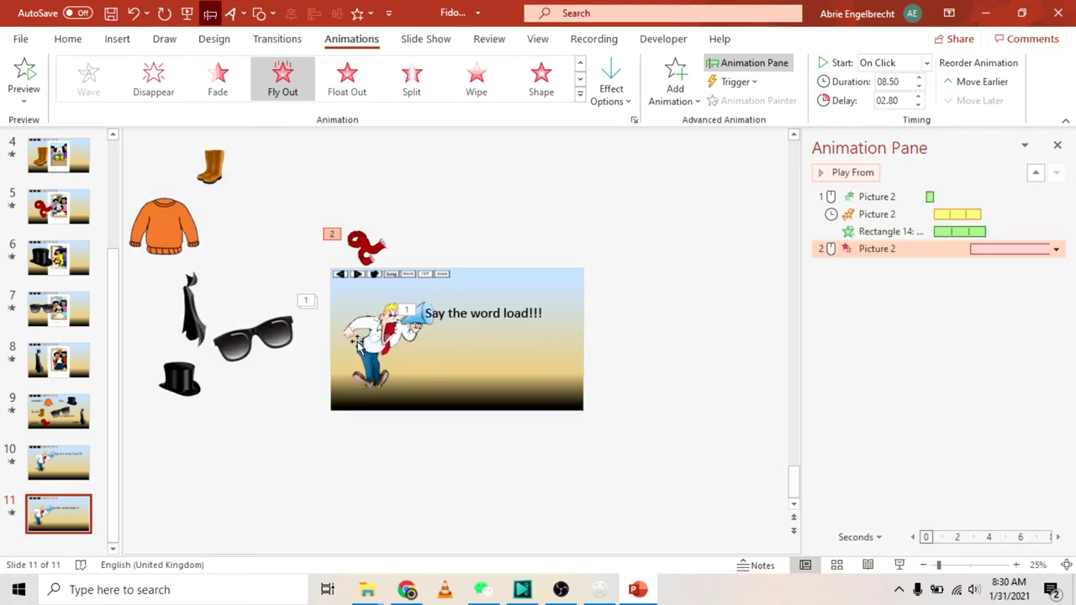
- Copy the scarf's Fly Out exit onto the sunglasses, top hat, tie, sweater and boot with Animation Painter
click(371, 249)
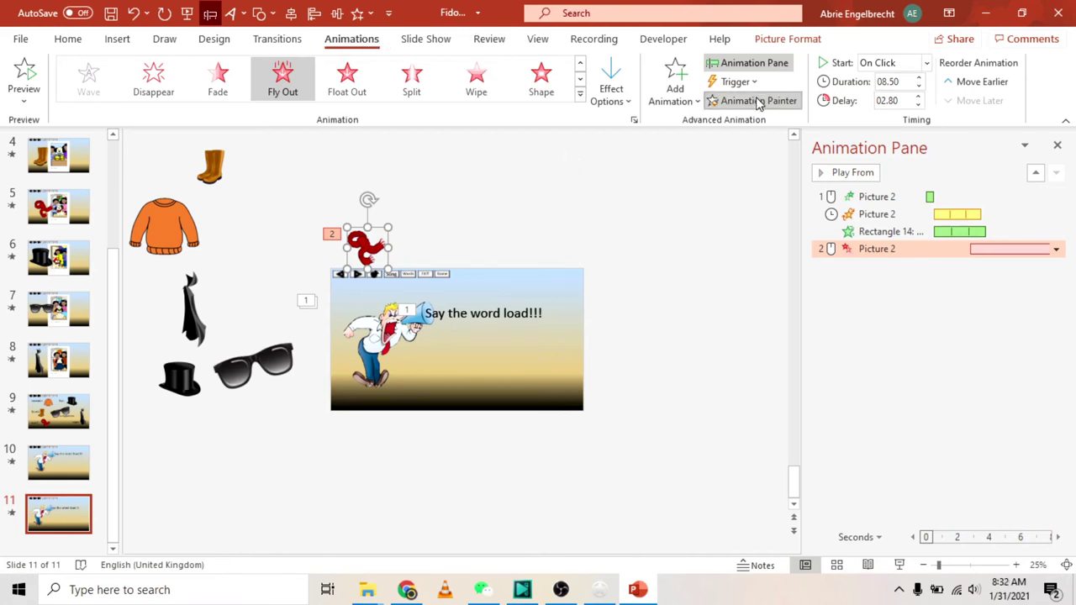
click(256, 373)
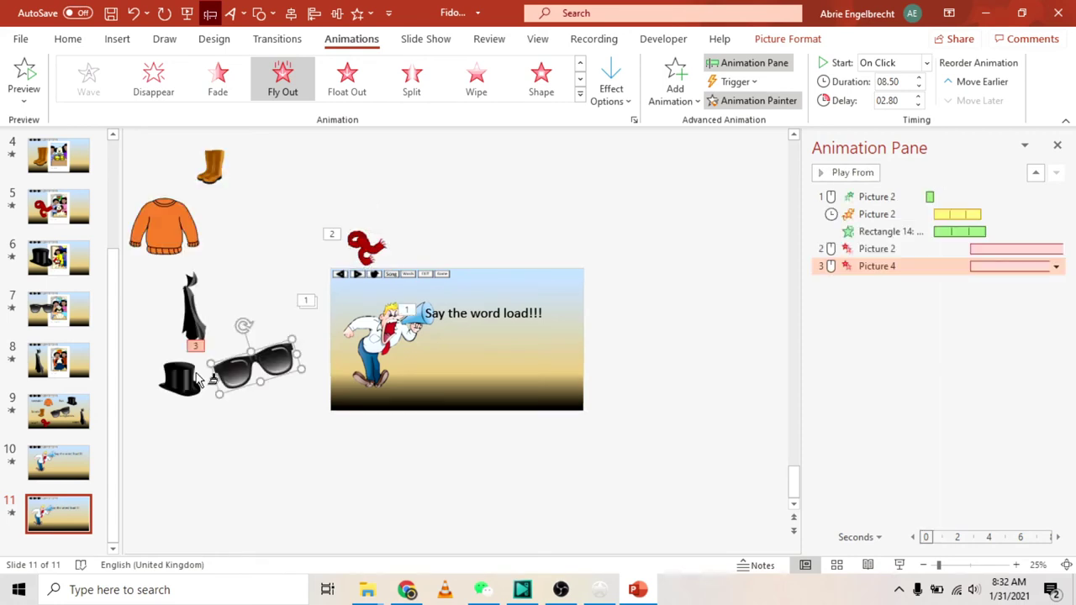
click(175, 378)
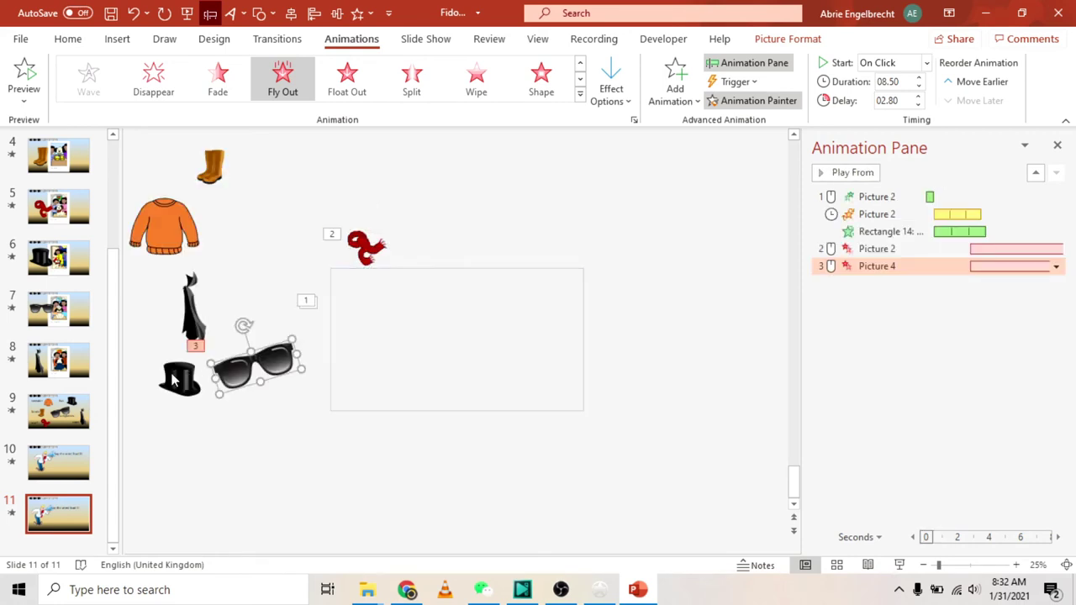
click(193, 316)
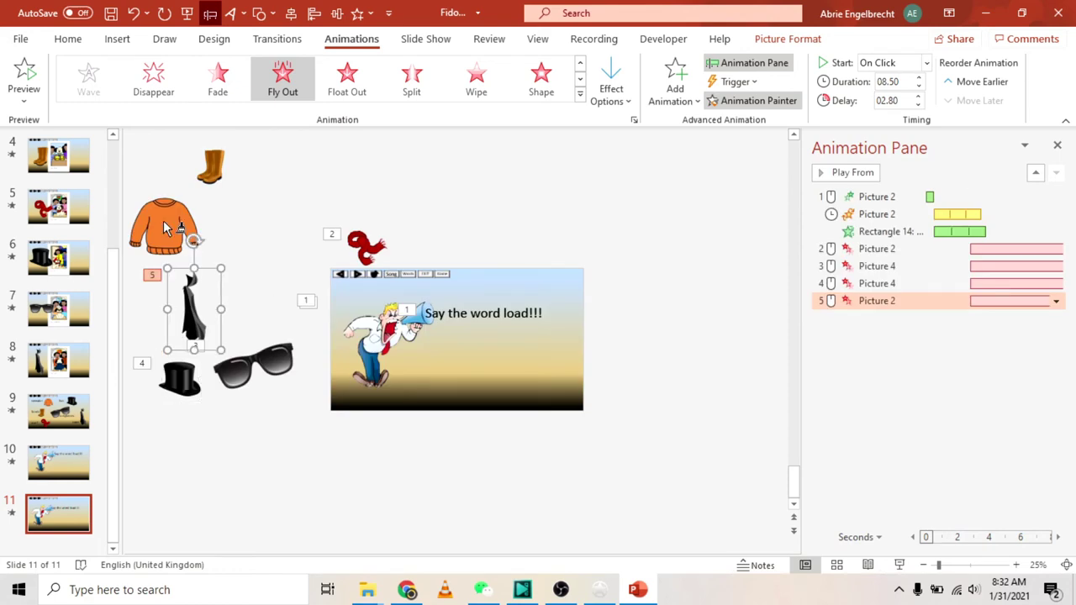
click(165, 227)
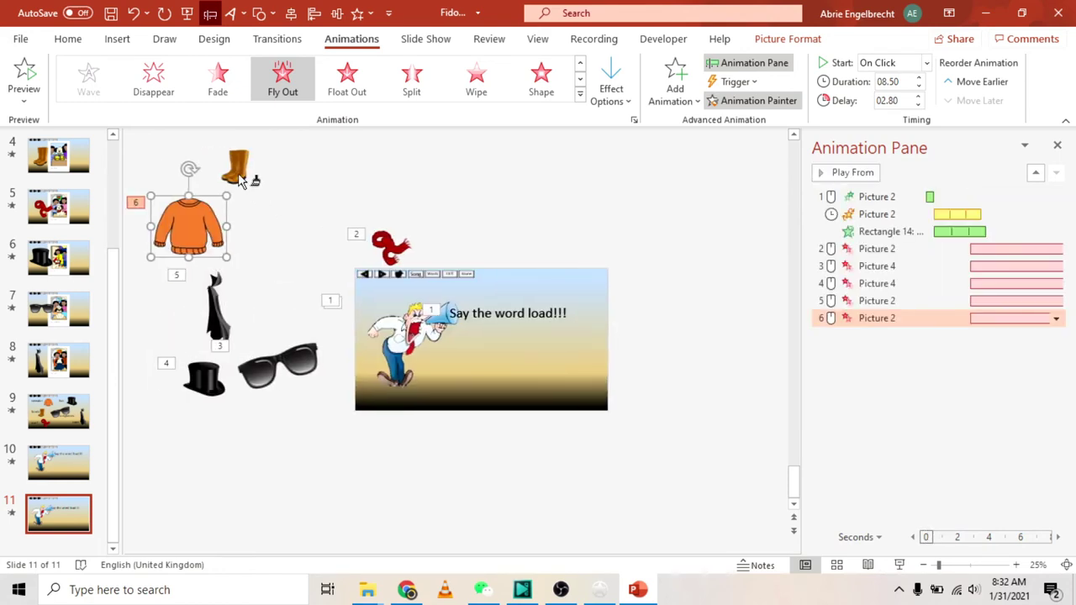
click(241, 181)
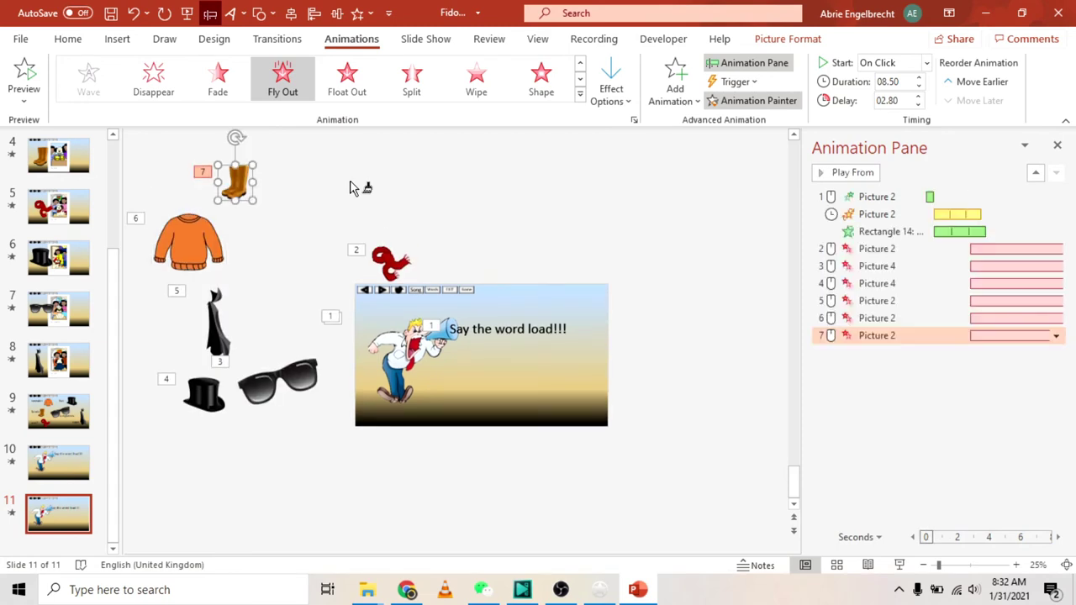
click(486, 192)
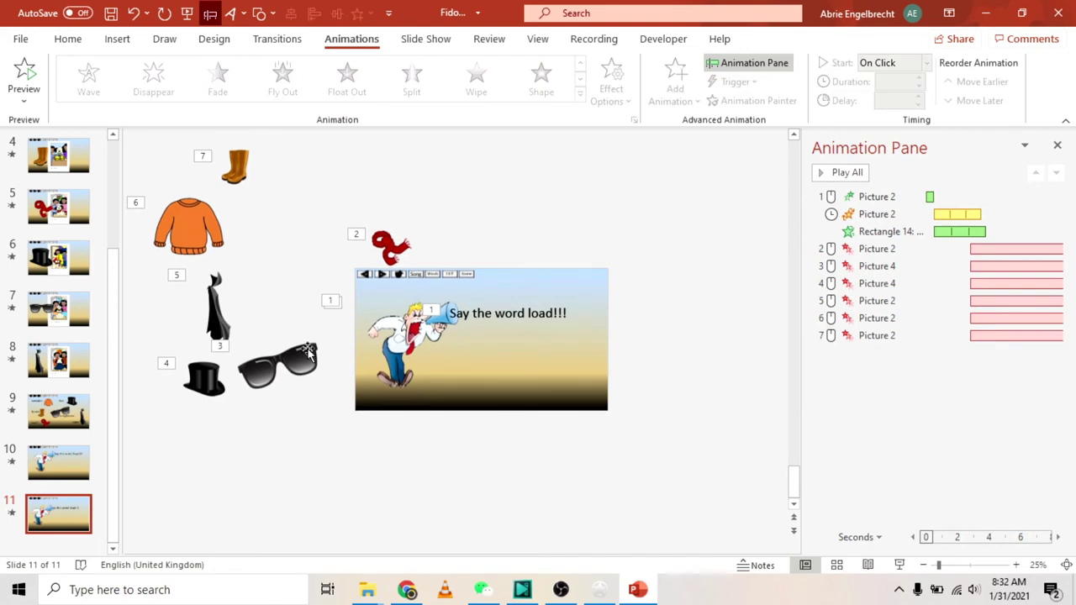
- Line up the sunglasses, top hat, tie, boot and sweater in a row above the slide, then start the slide show
click(277, 353)
drag(277, 353, 515, 224)
drag(194, 373, 412, 242)
click(216, 310)
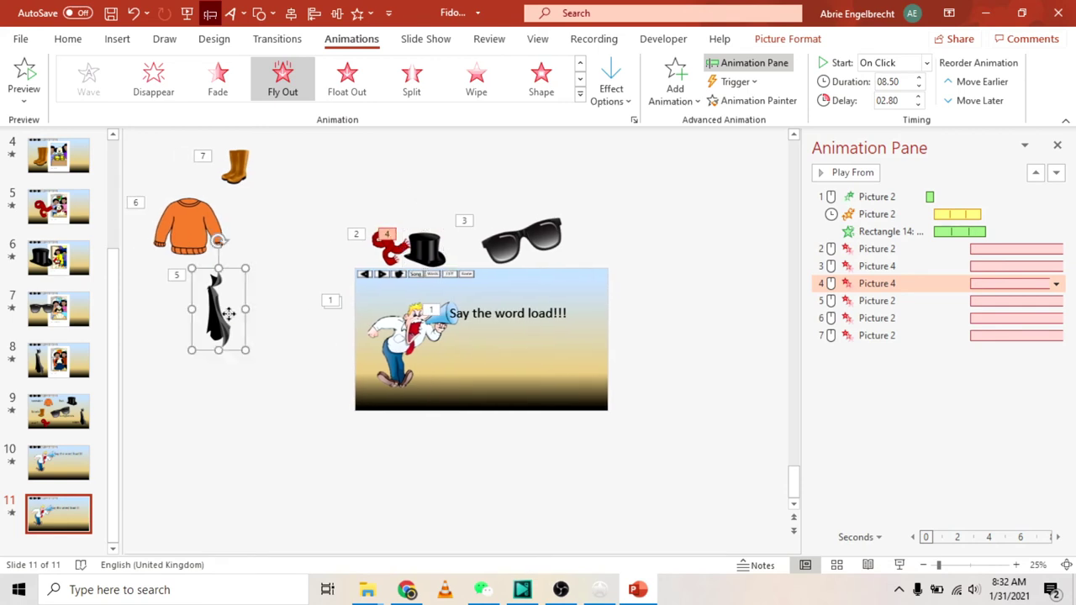
drag(216, 309, 561, 225)
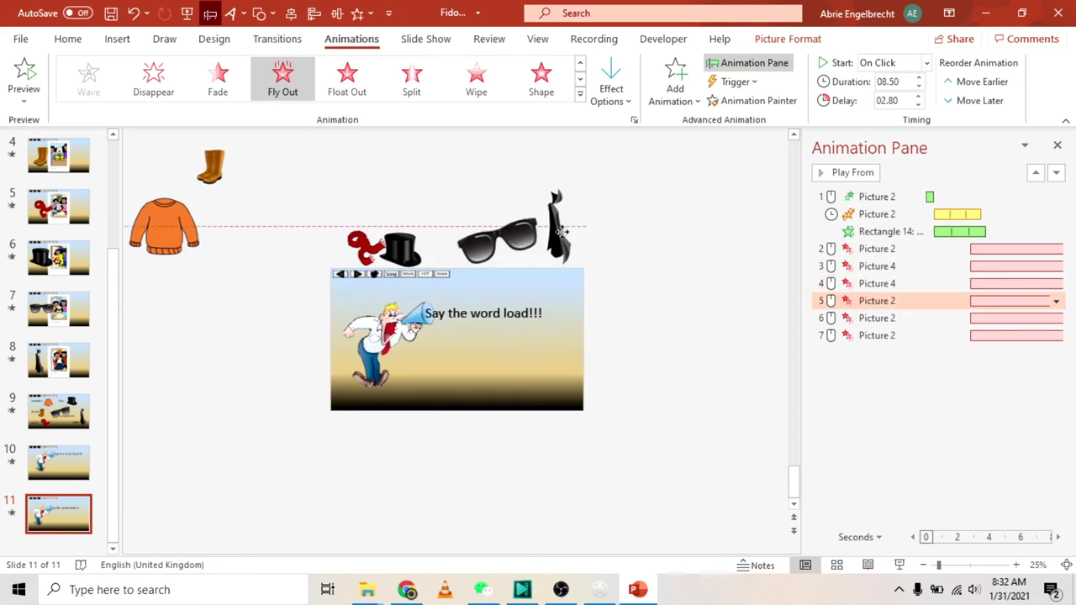
click(237, 183)
drag(236, 183, 446, 247)
click(175, 223)
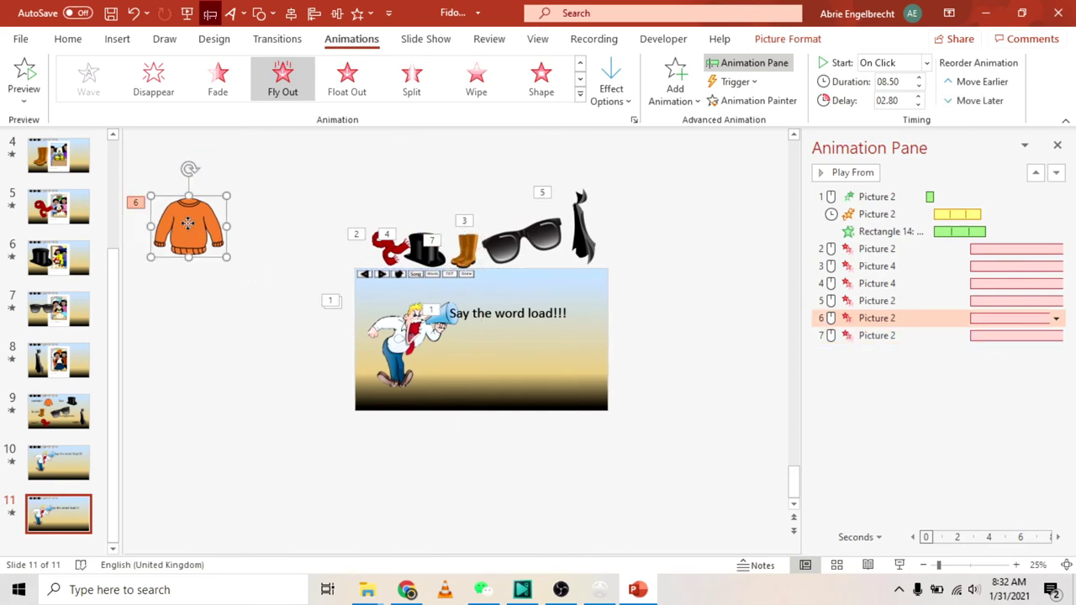
drag(175, 224, 446, 229)
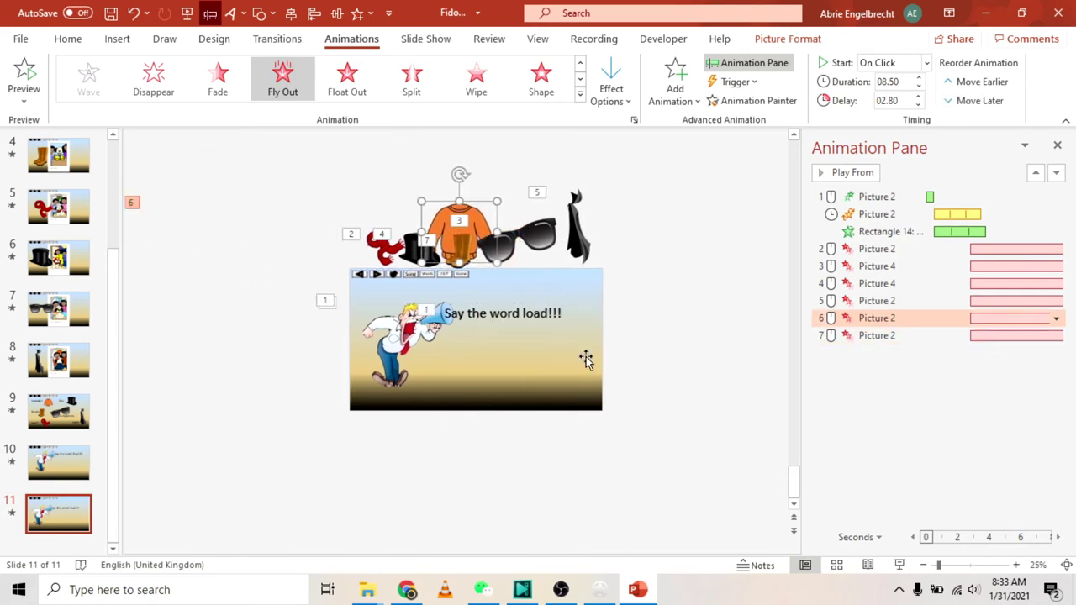
click(680, 366)
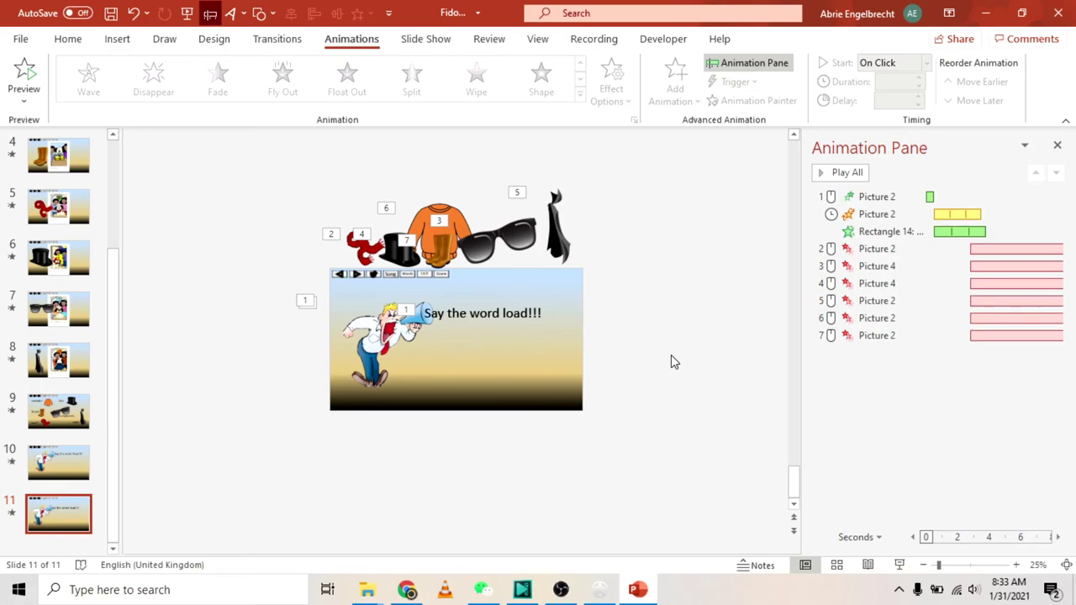
click(902, 566)
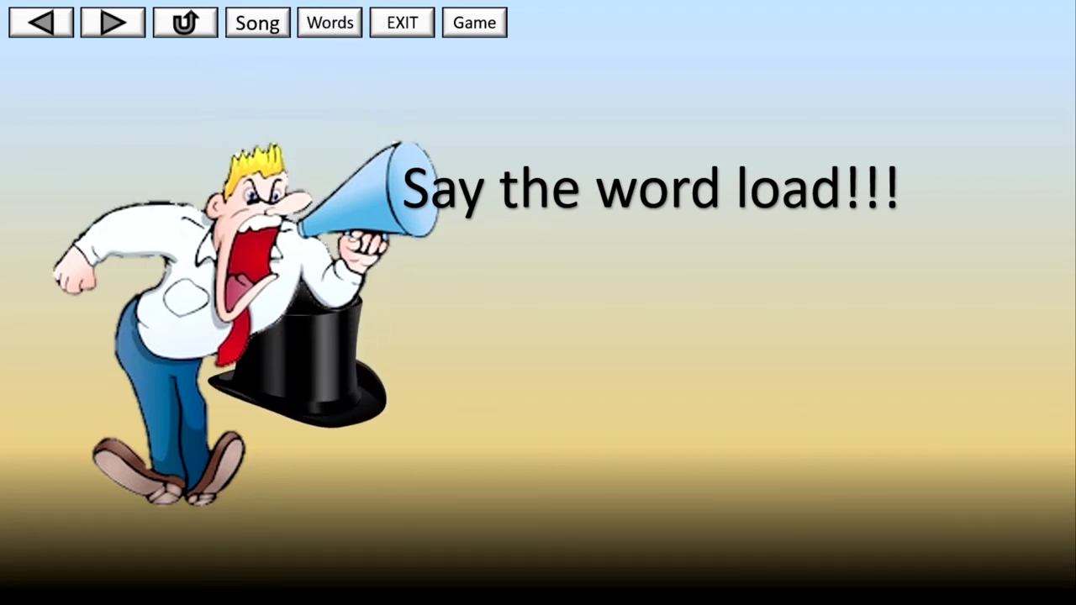
- Exit the slide show once the megaphone man and 'Say the word load!!!' text have flown in
click(404, 24)
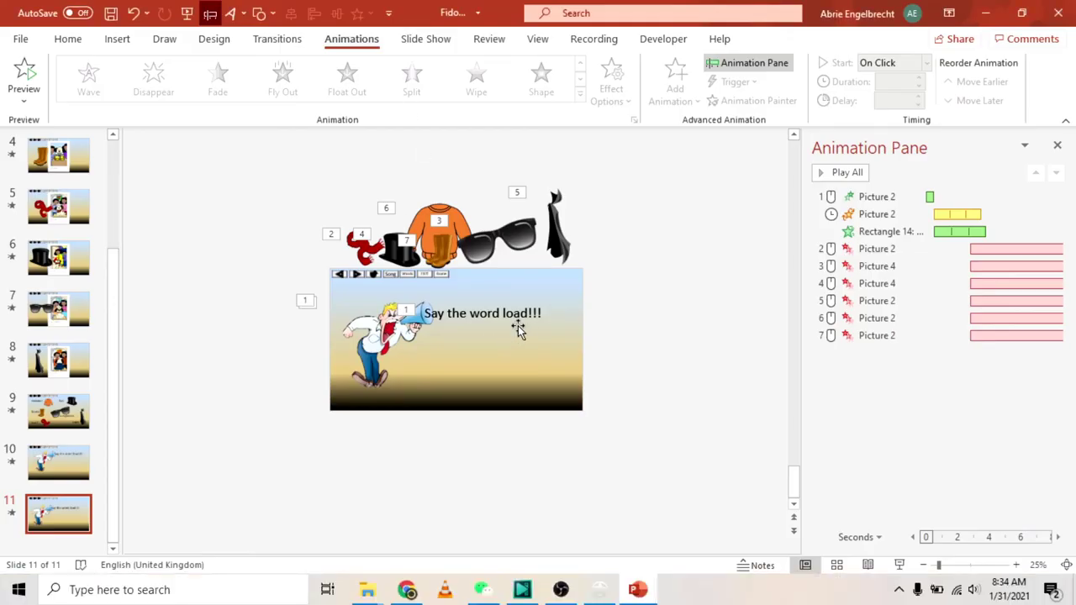
- Give the megaphone man and 'Say the word load!!!' text a Fly Out exit, moved to second
click(387, 332)
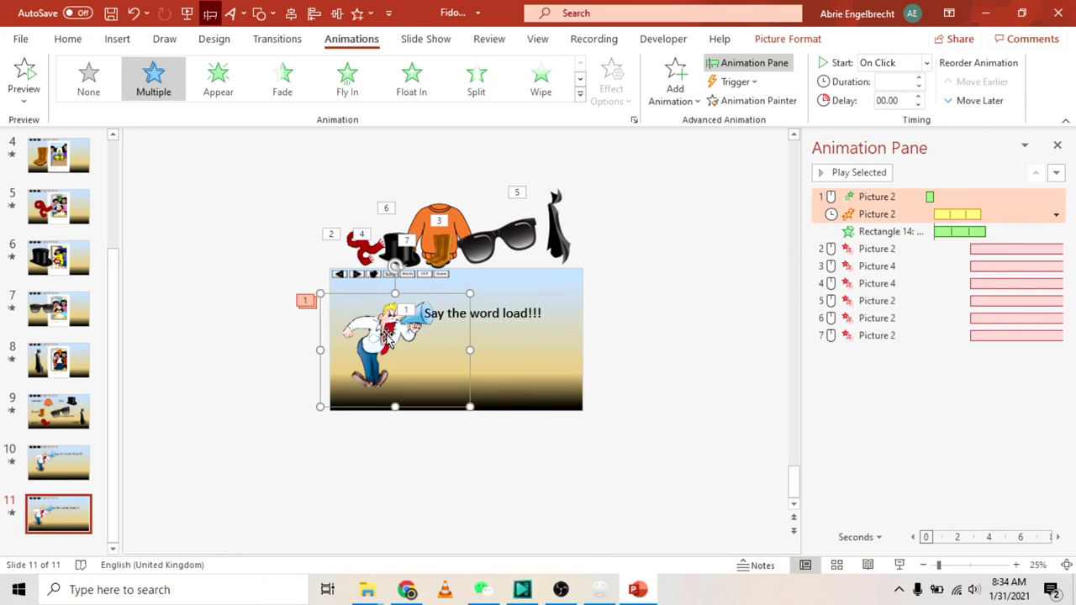
shift+click(528, 313)
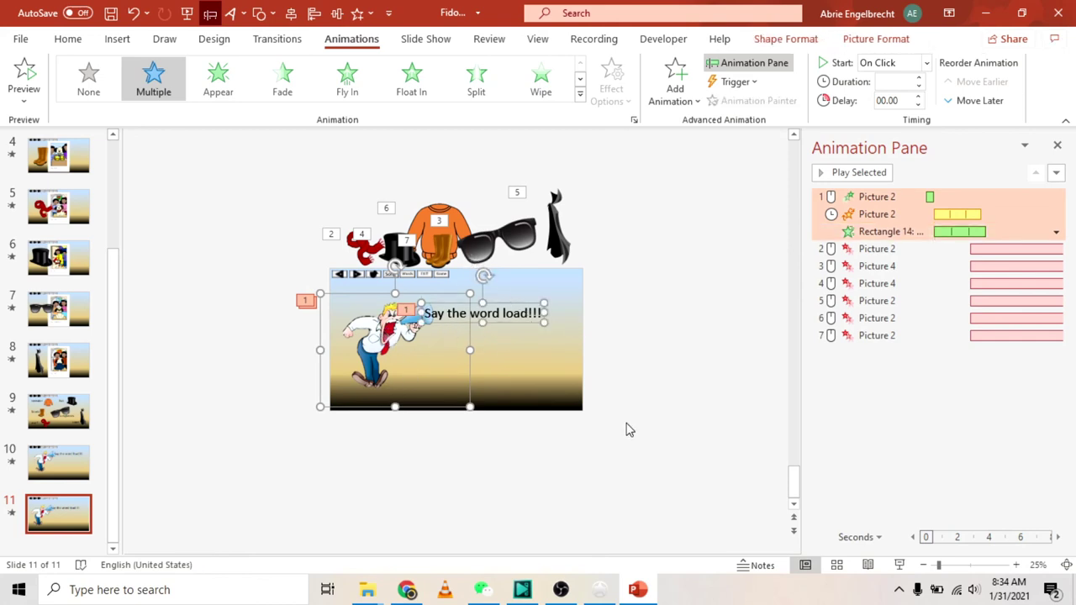
click(694, 99)
scroll(810, 370, down, 4)
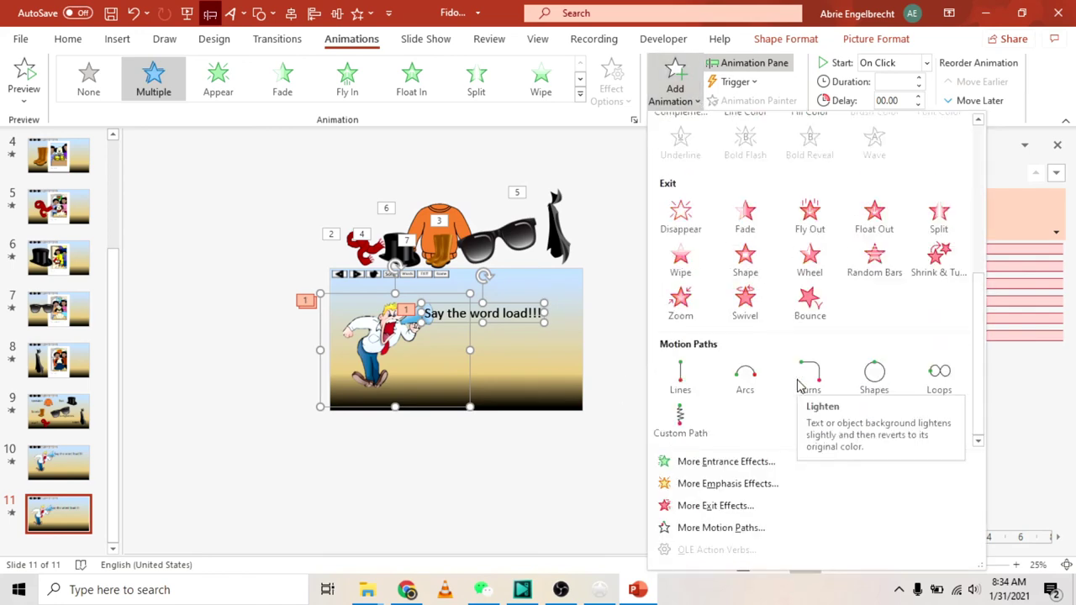
click(805, 217)
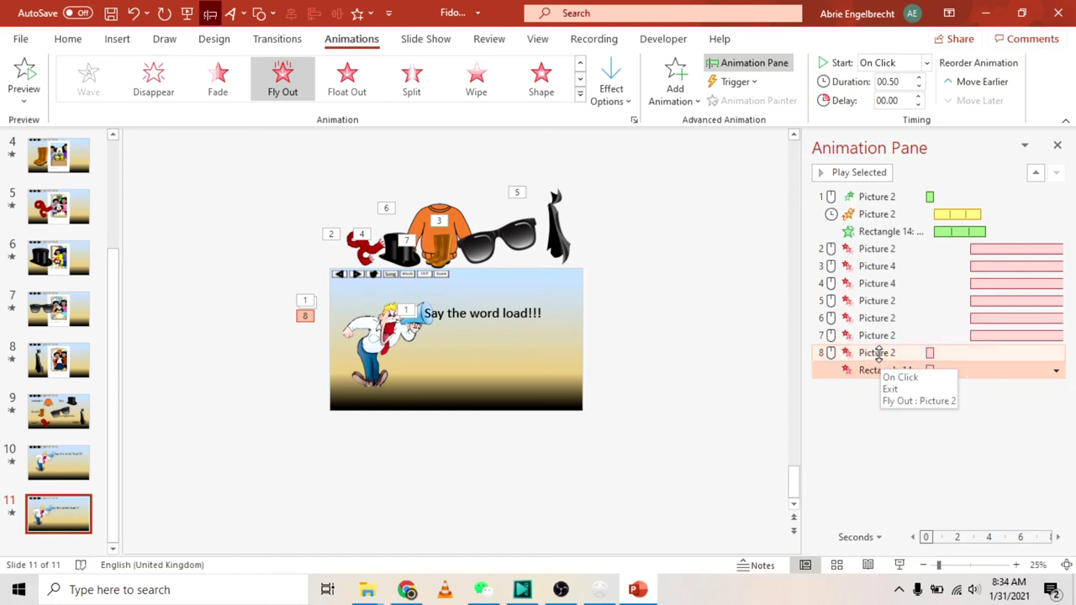
drag(879, 353, 881, 242)
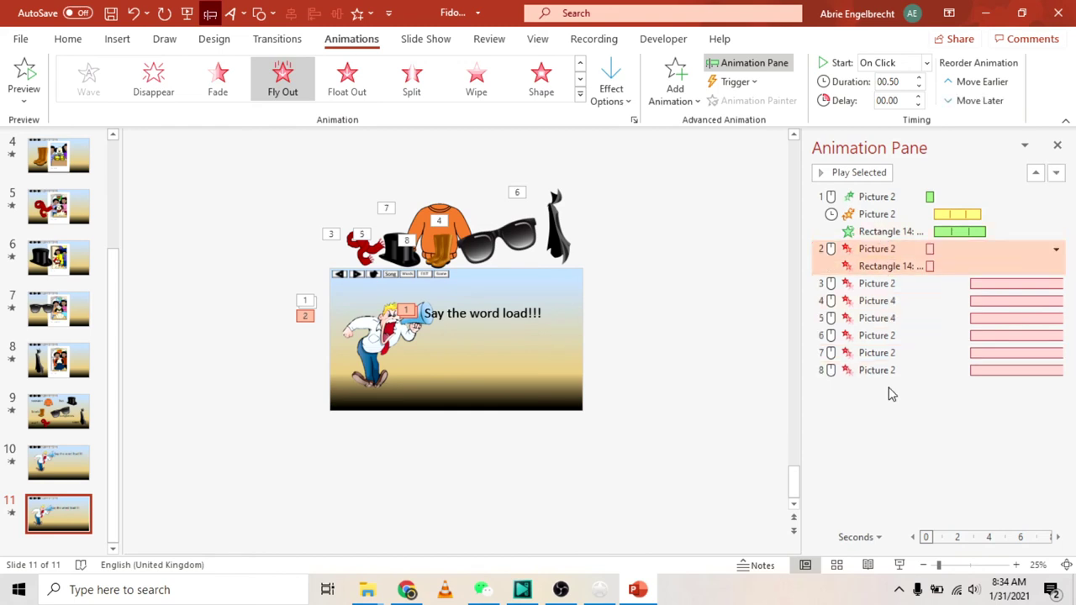
click(893, 419)
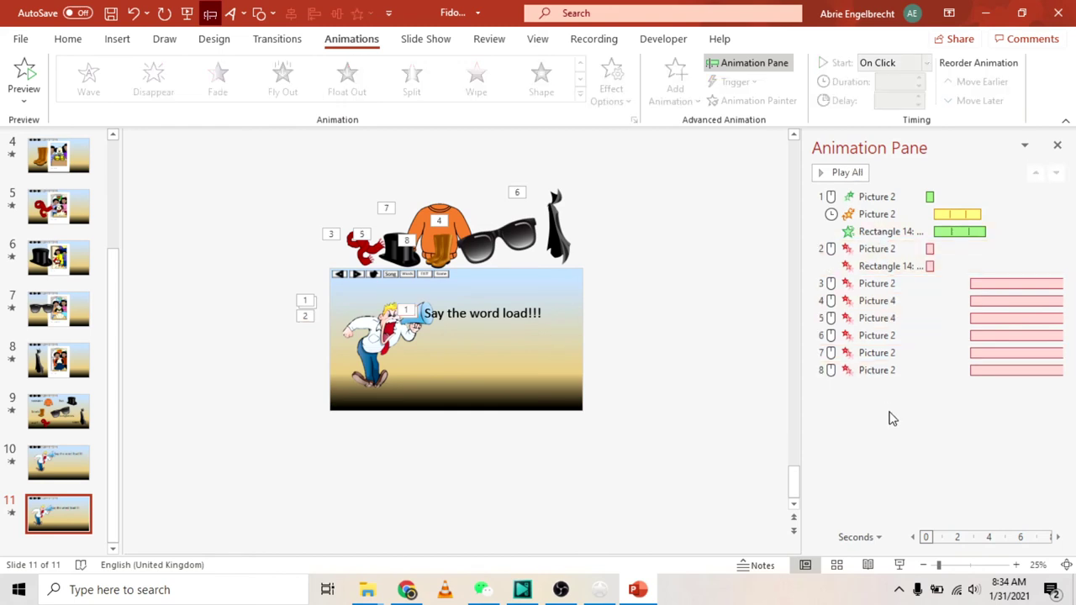
- Start the slide show from the current slide to test the fly-out sequence
click(900, 565)
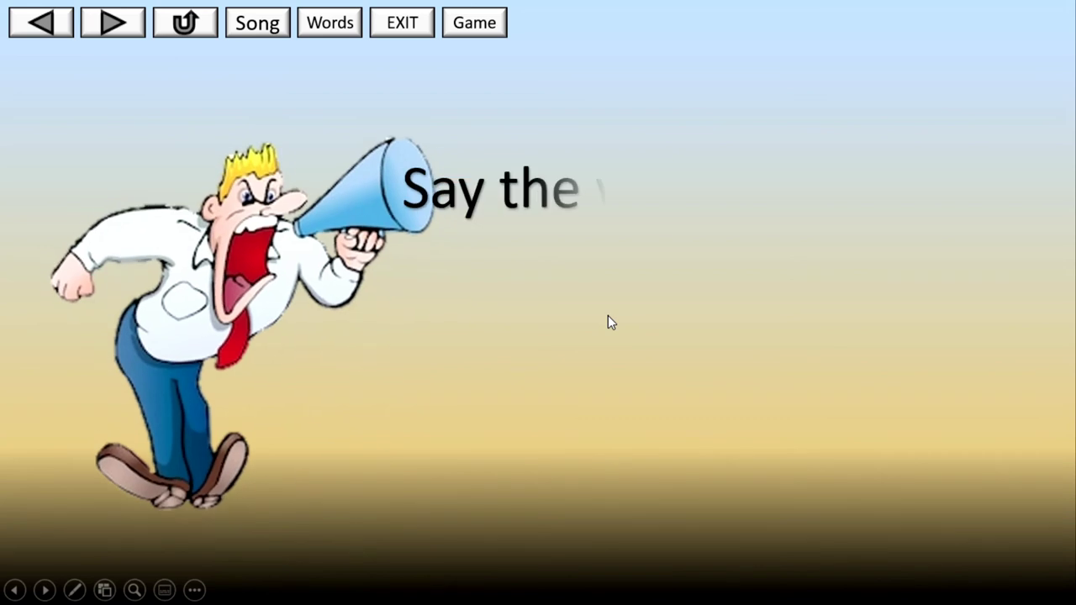